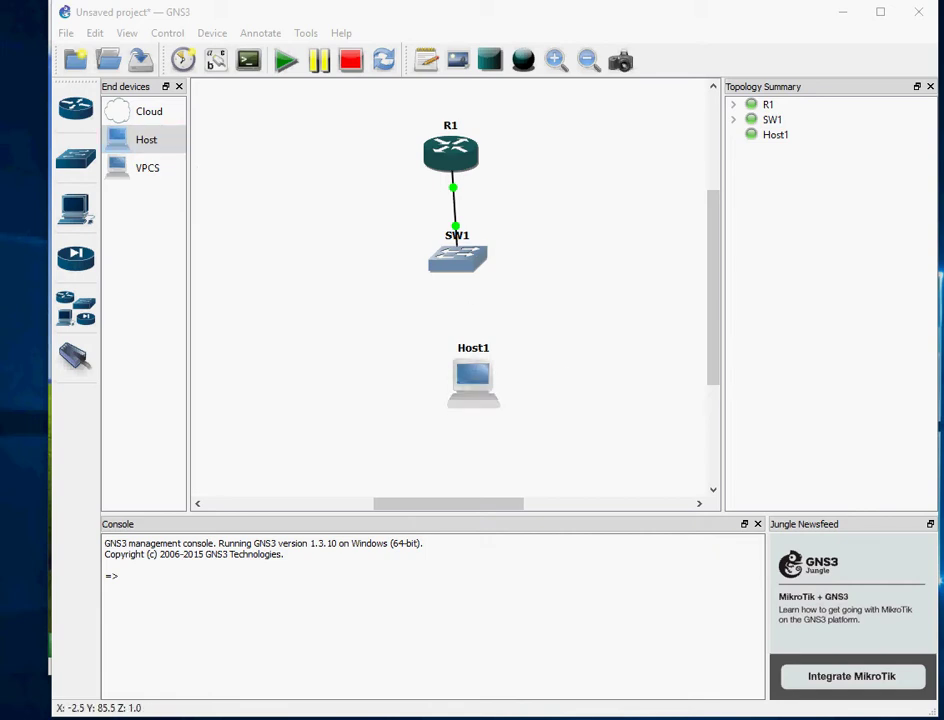
click(379, 690)
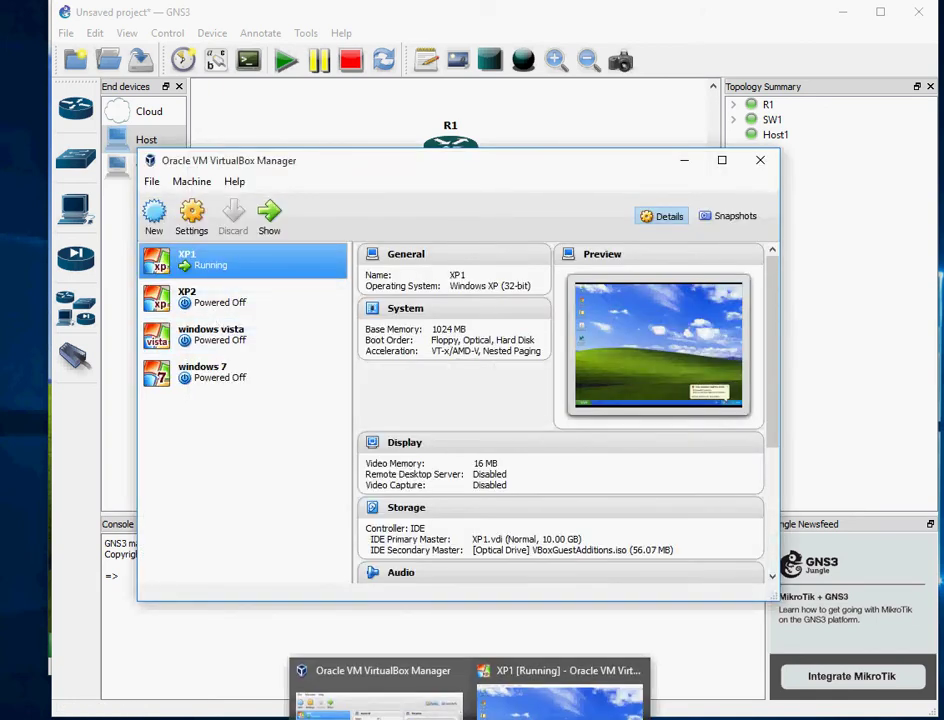
click(560, 700)
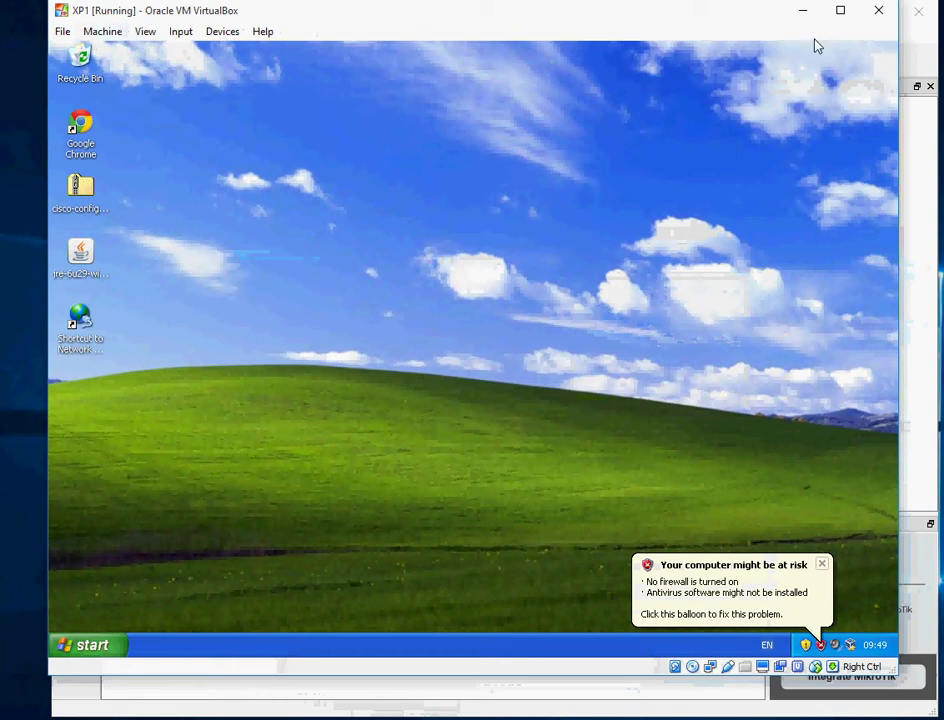
click(182, 32)
mouse_move(222, 32)
mouse_move(251, 71)
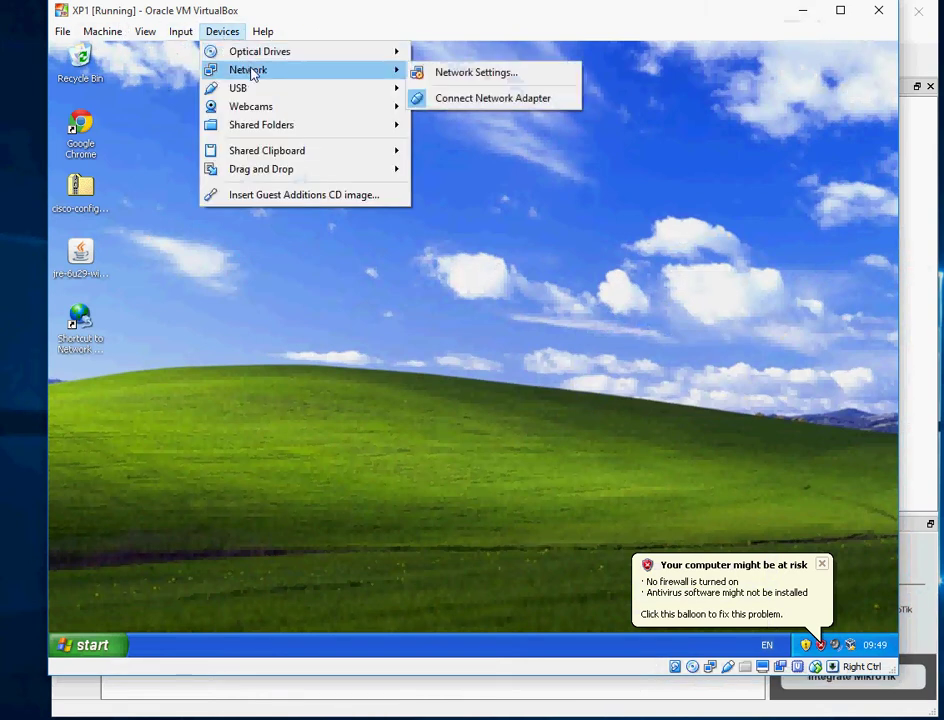
click(452, 76)
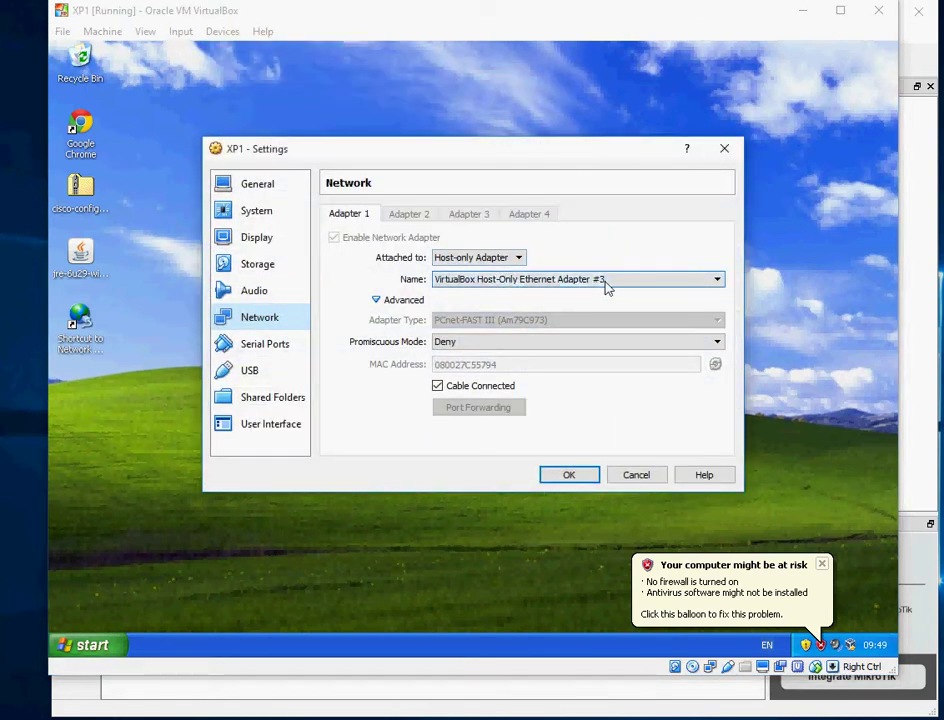
click(724, 149)
- Try linking SW1 port 1 to Host1 over VirtualBox Host-Only Network #3; it fails with an NIO server error
click(802, 12)
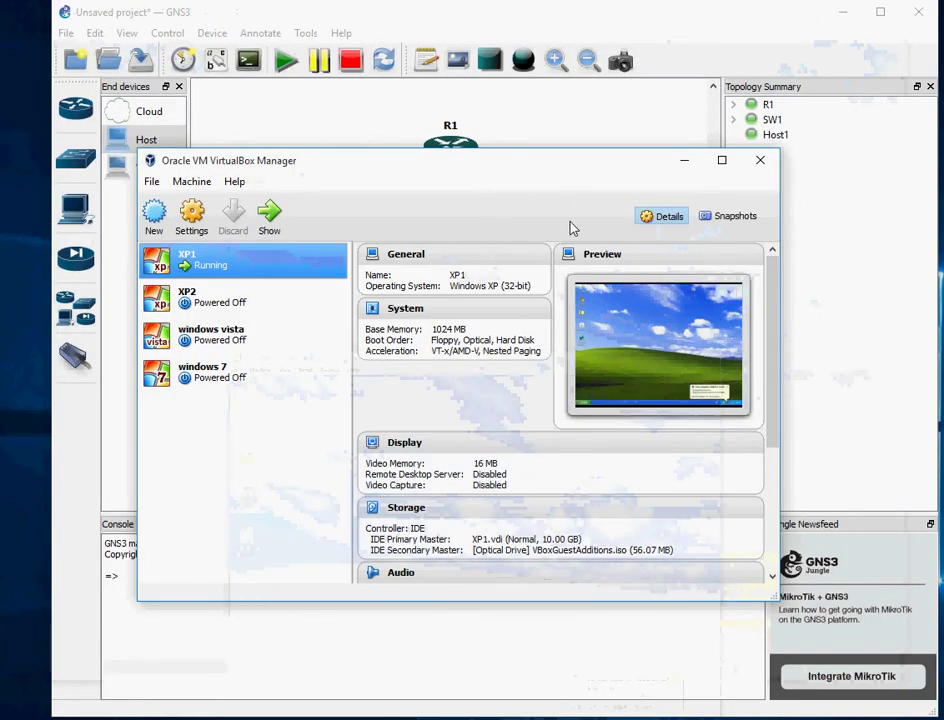
click(684, 161)
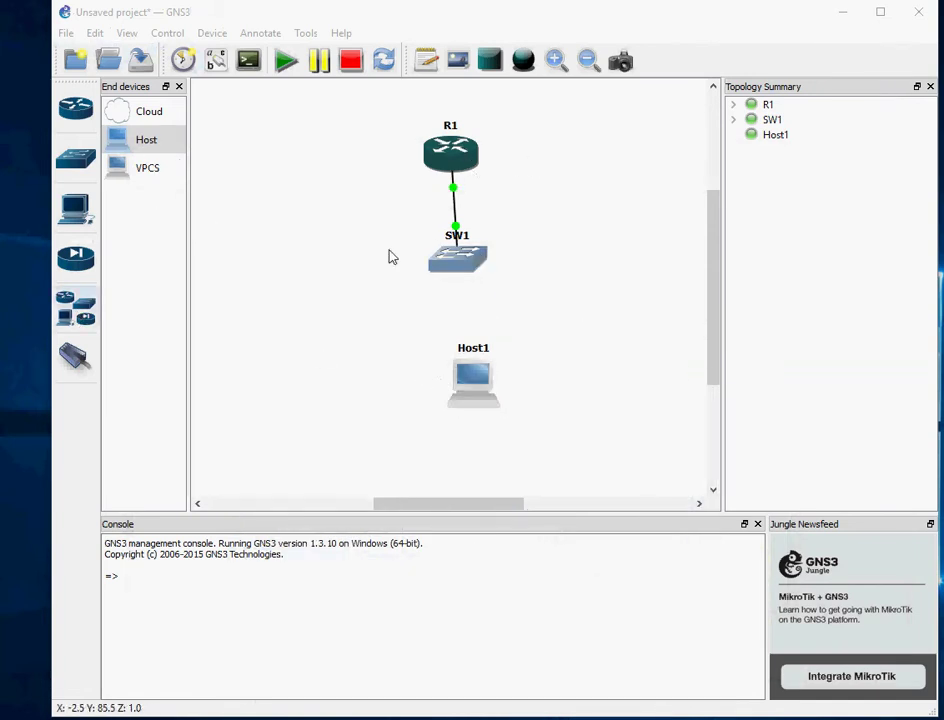
click(76, 357)
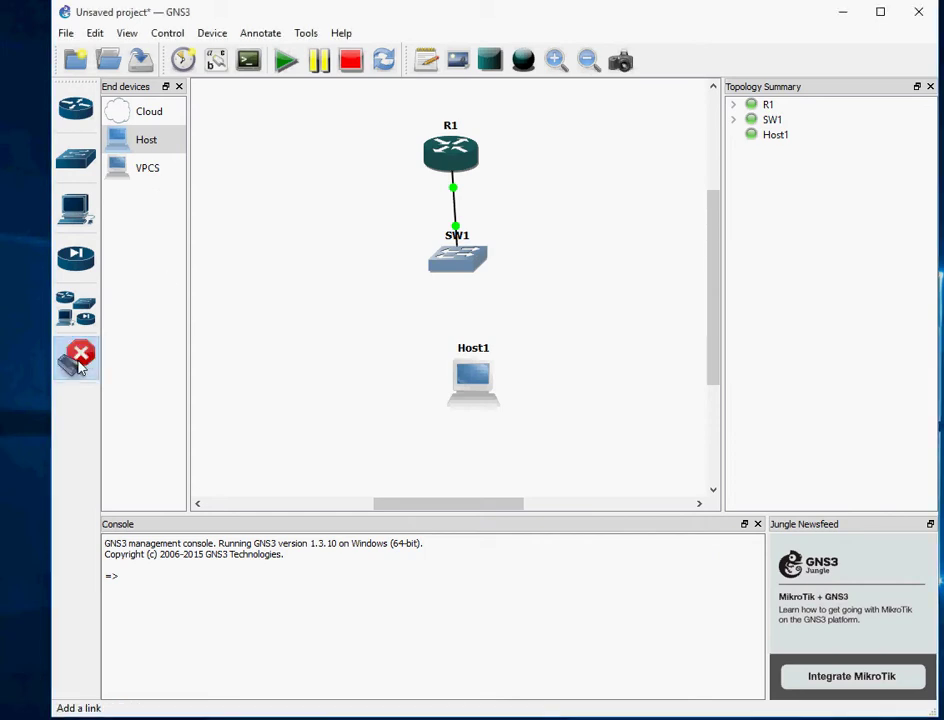
click(466, 264)
click(484, 273)
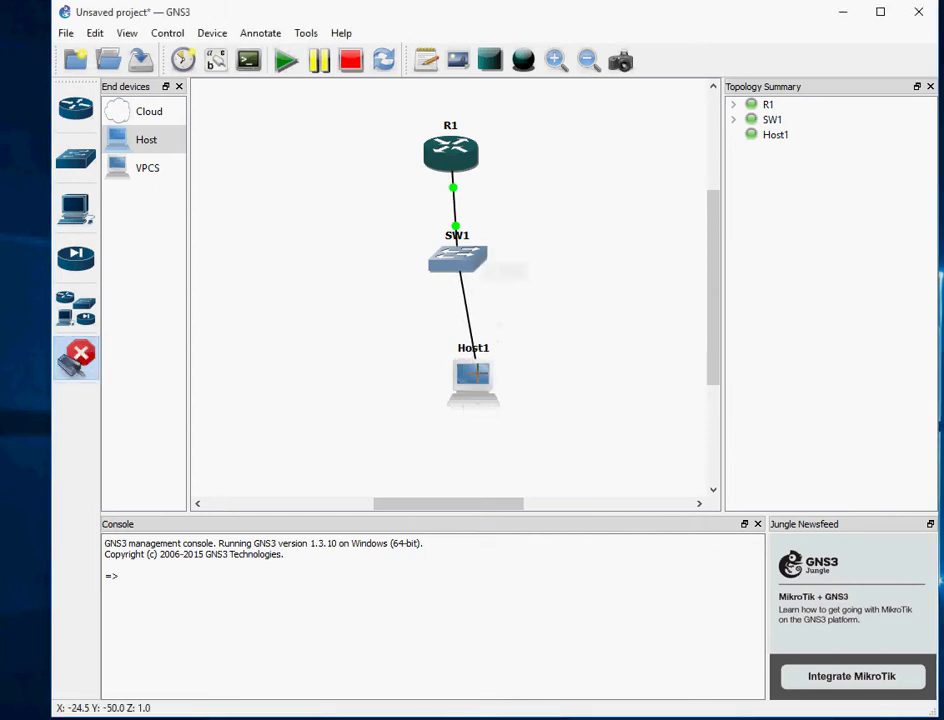
click(476, 377)
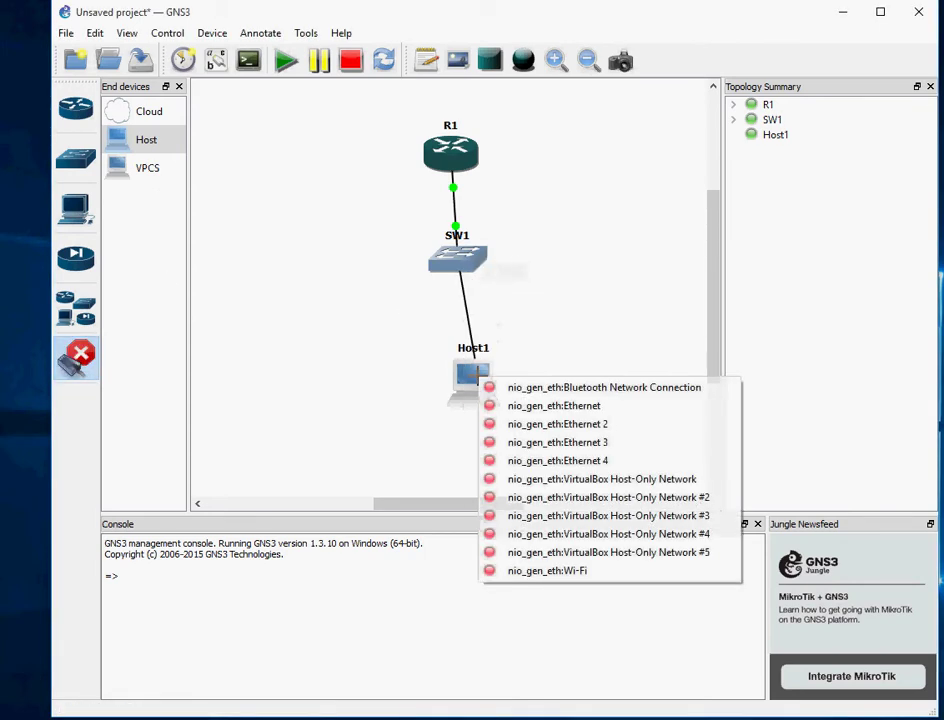
click(576, 520)
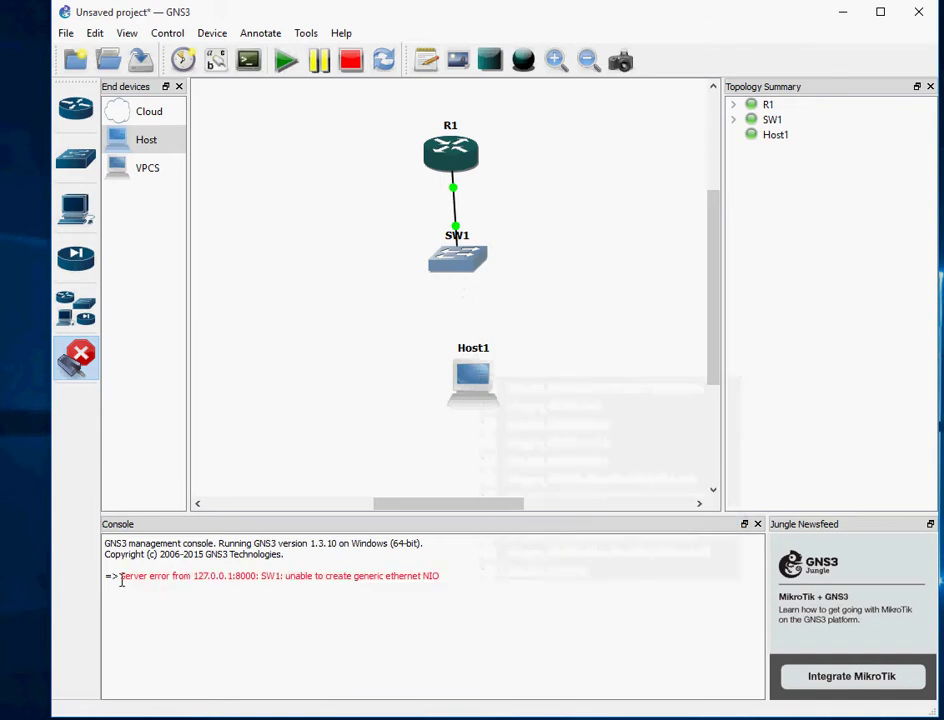
drag(121, 579, 460, 579)
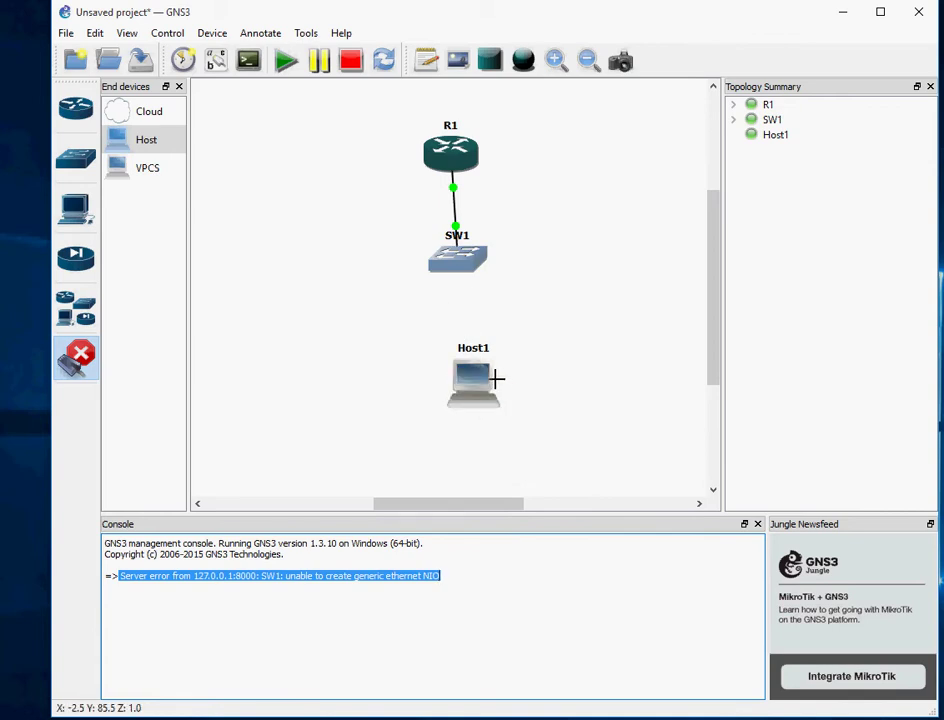
click(76, 355)
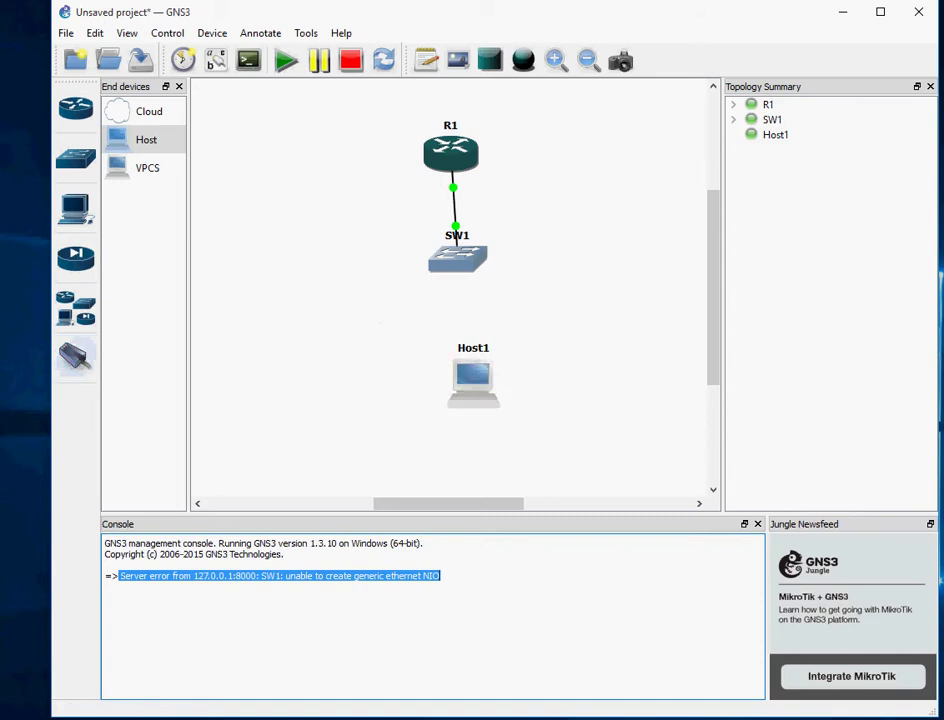
- Turn off the XP1 Windows XP guest from its Start menu and minimize its window
click(569, 682)
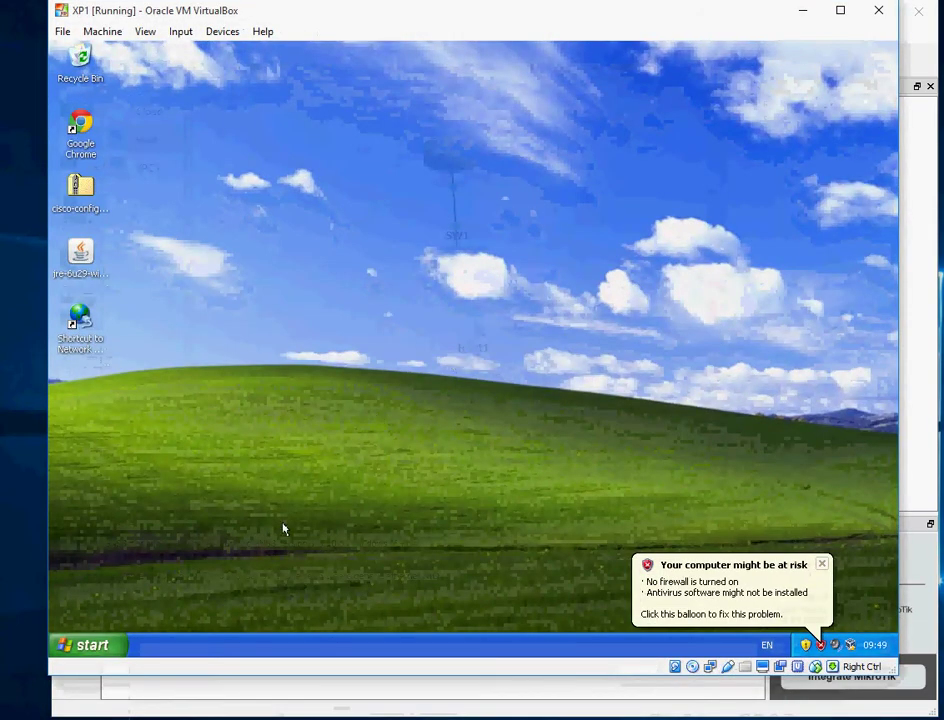
click(95, 645)
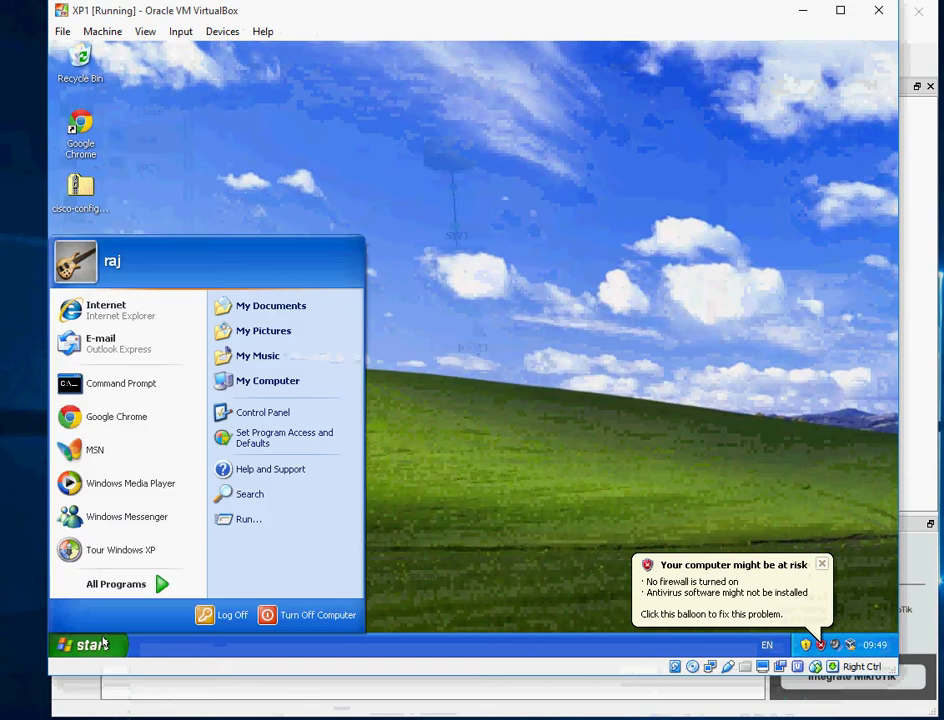
click(326, 610)
click(486, 298)
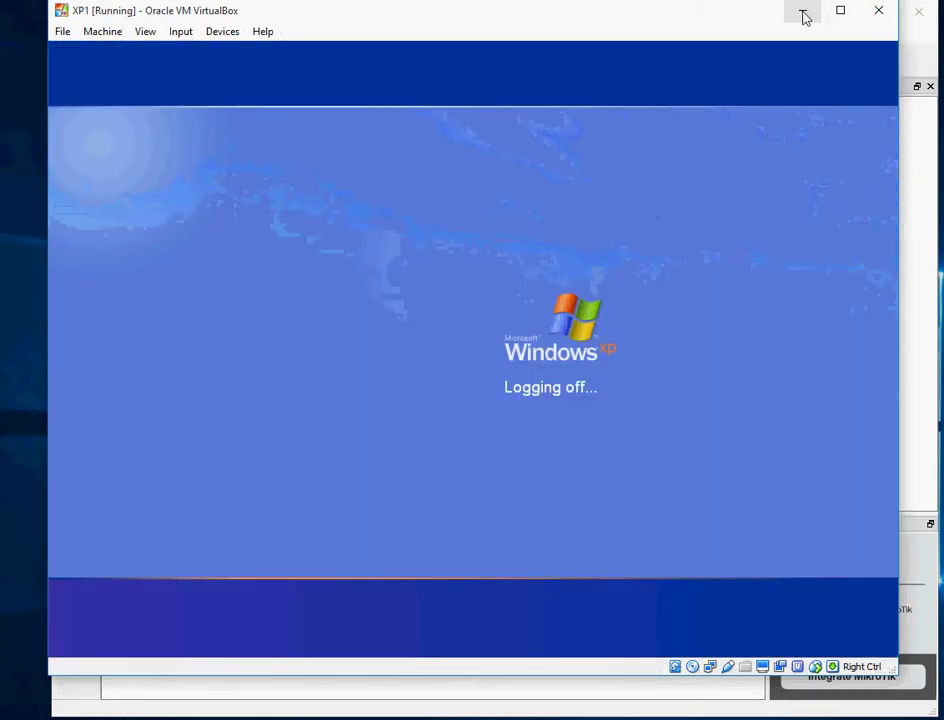
click(803, 13)
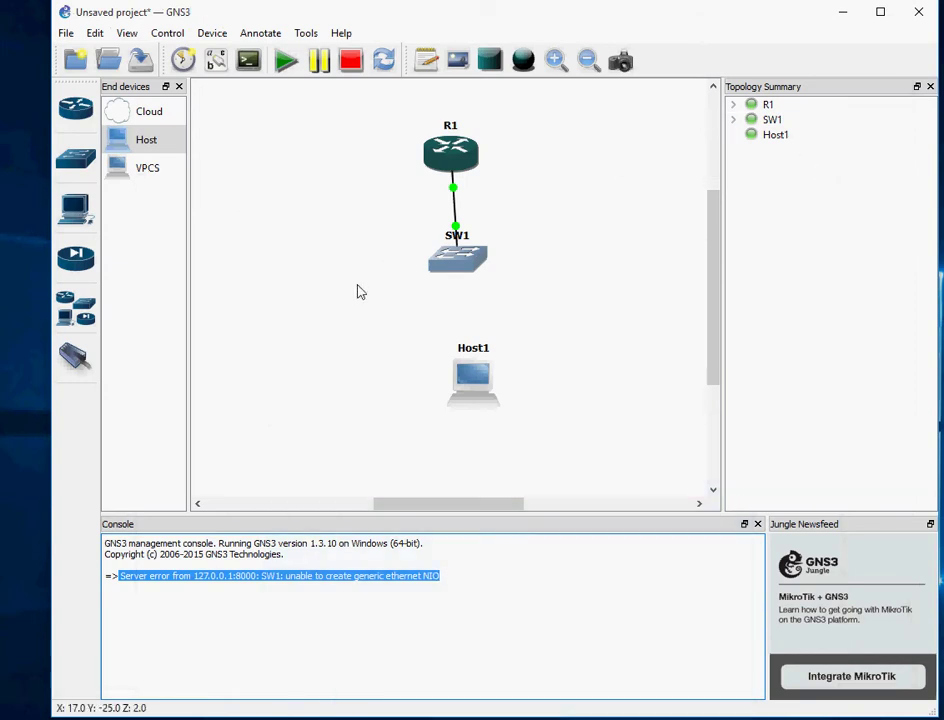
- Create a new VirtualBox VM template for XP1 in GNS3's Preferences > VirtualBox VMs
click(95, 33)
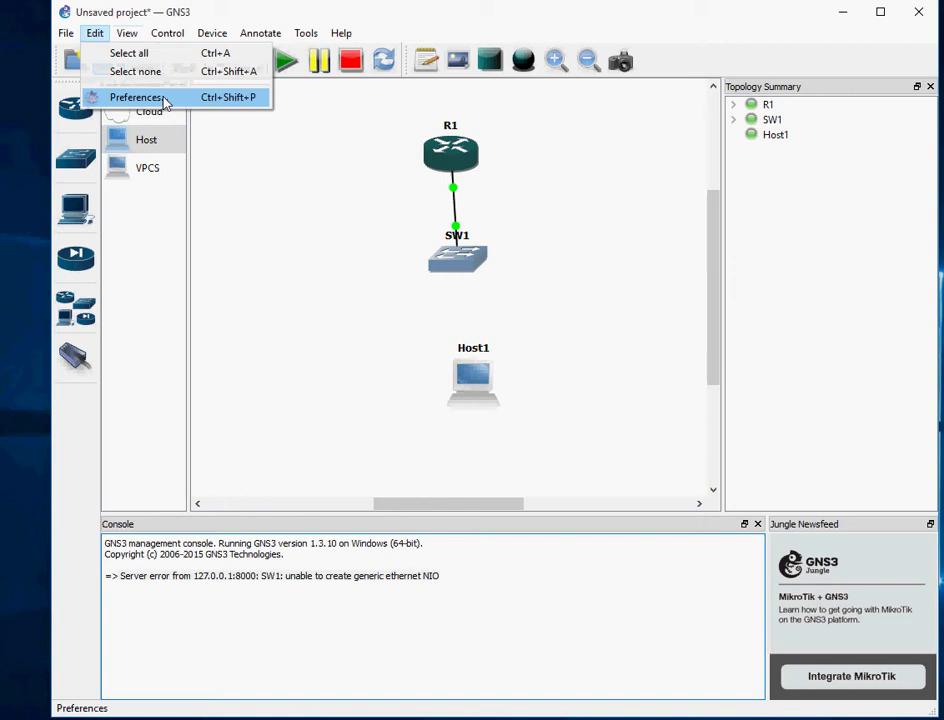
click(162, 101)
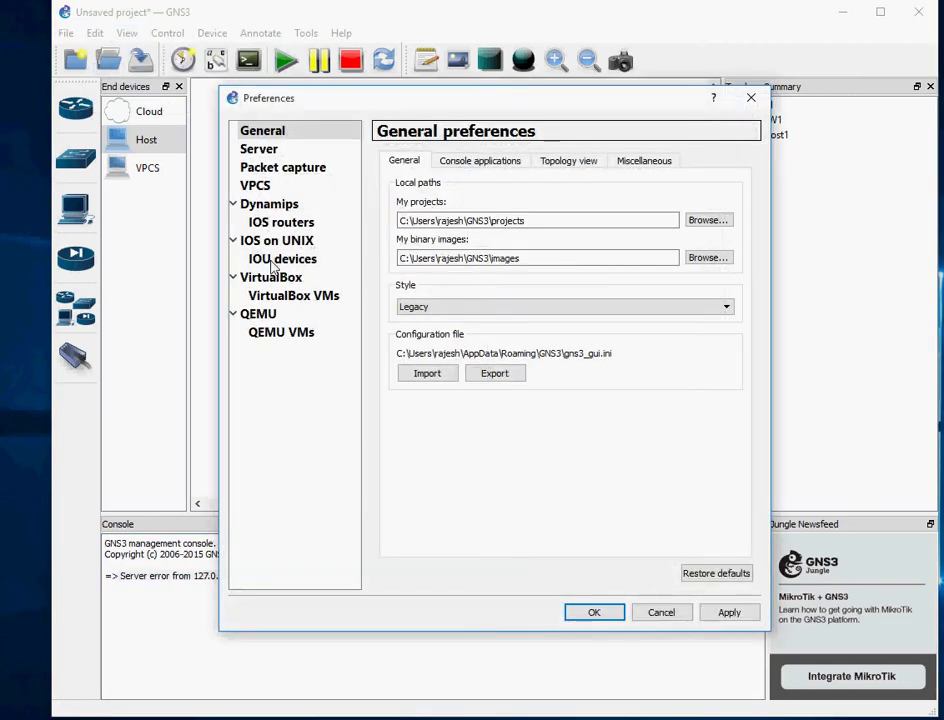
click(285, 304)
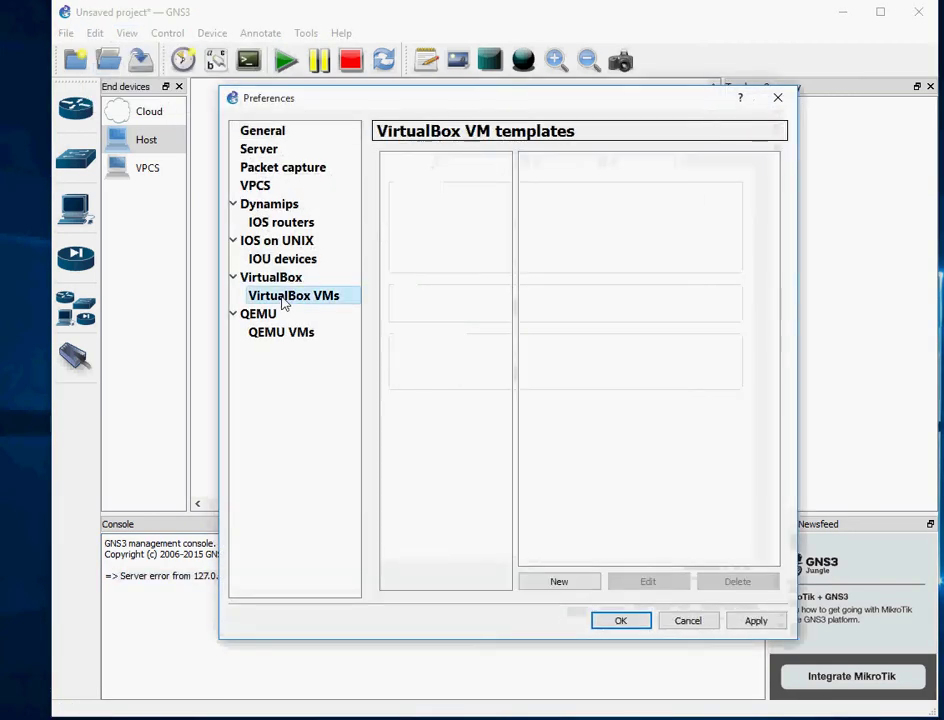
click(559, 584)
click(695, 302)
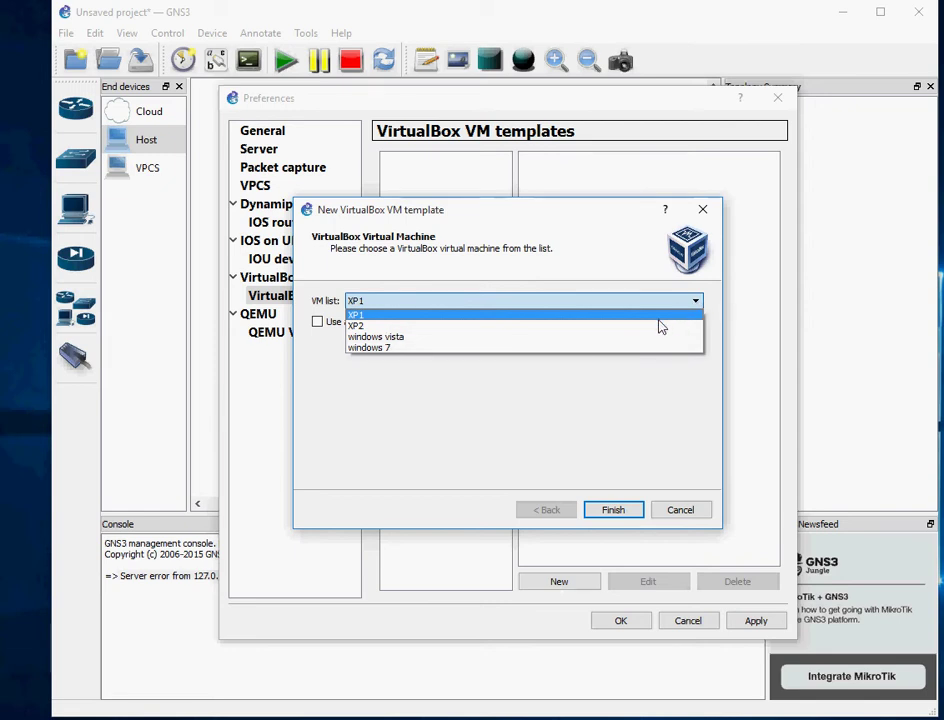
click(658, 317)
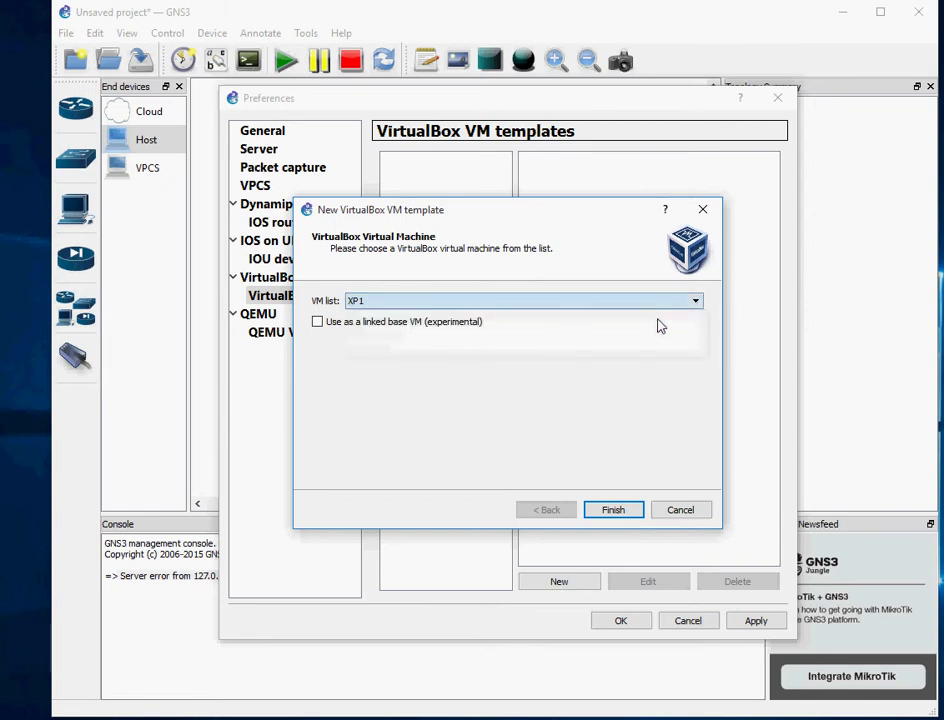
click(615, 510)
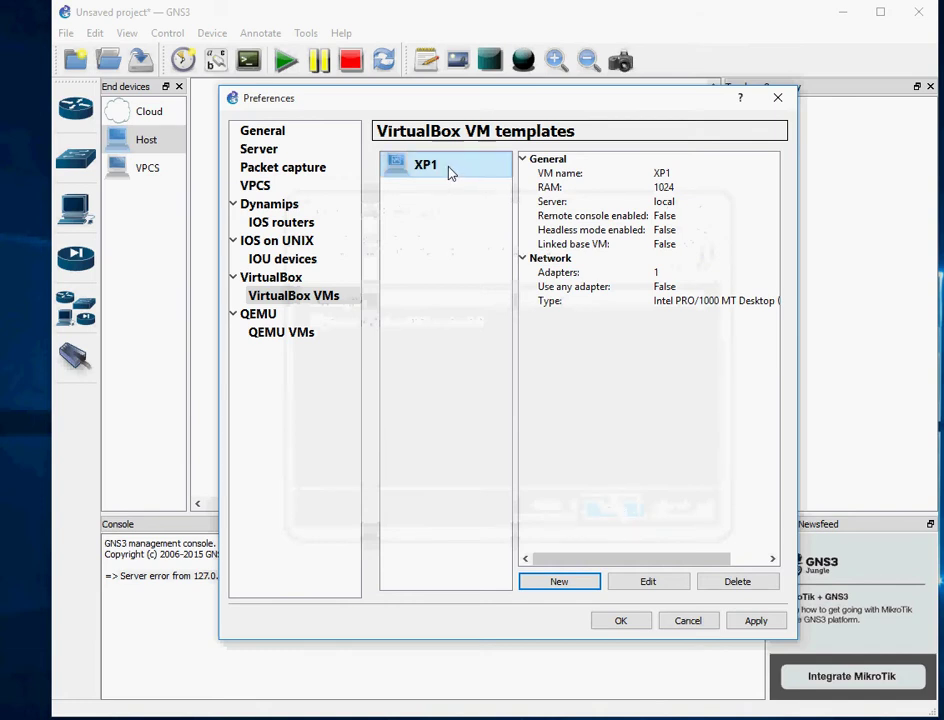
- Set the XP1 template's network adapter type to PCnet-FAST III (Am79C973) and apply it
click(650, 582)
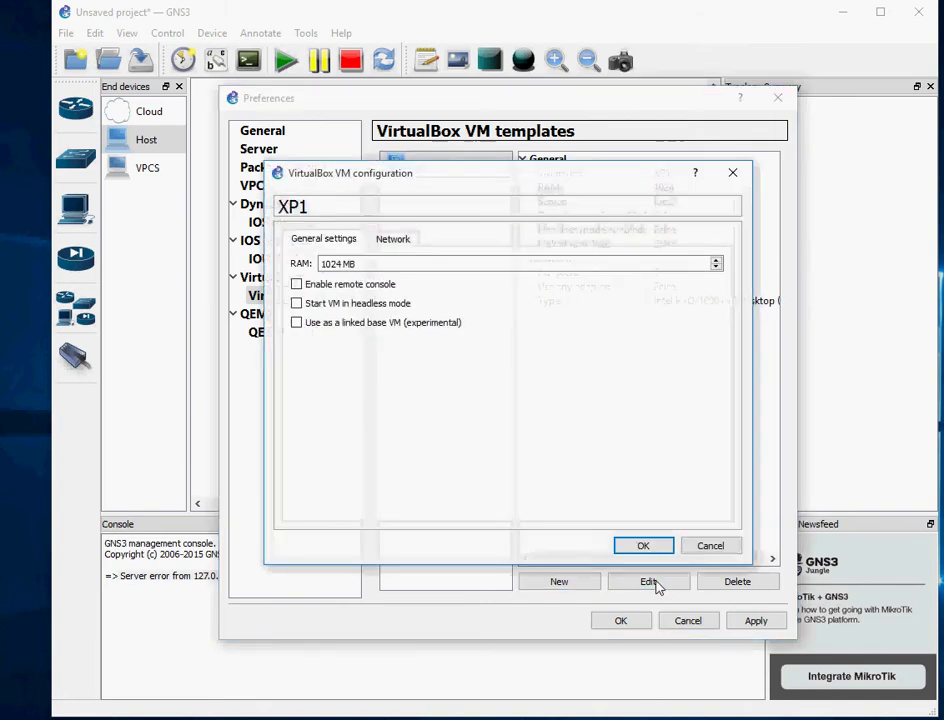
click(398, 242)
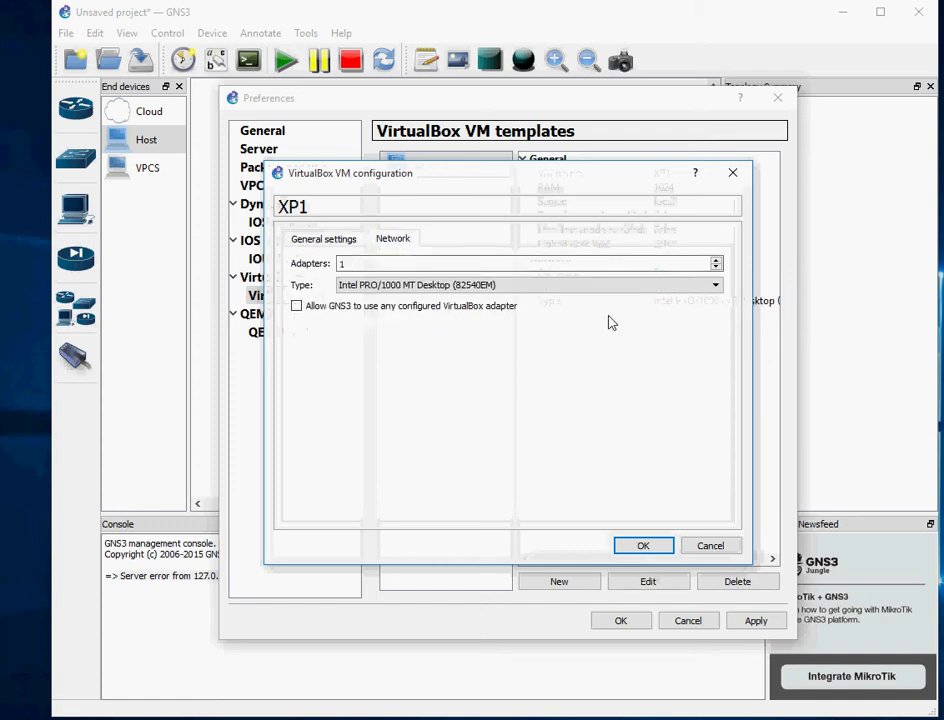
click(681, 290)
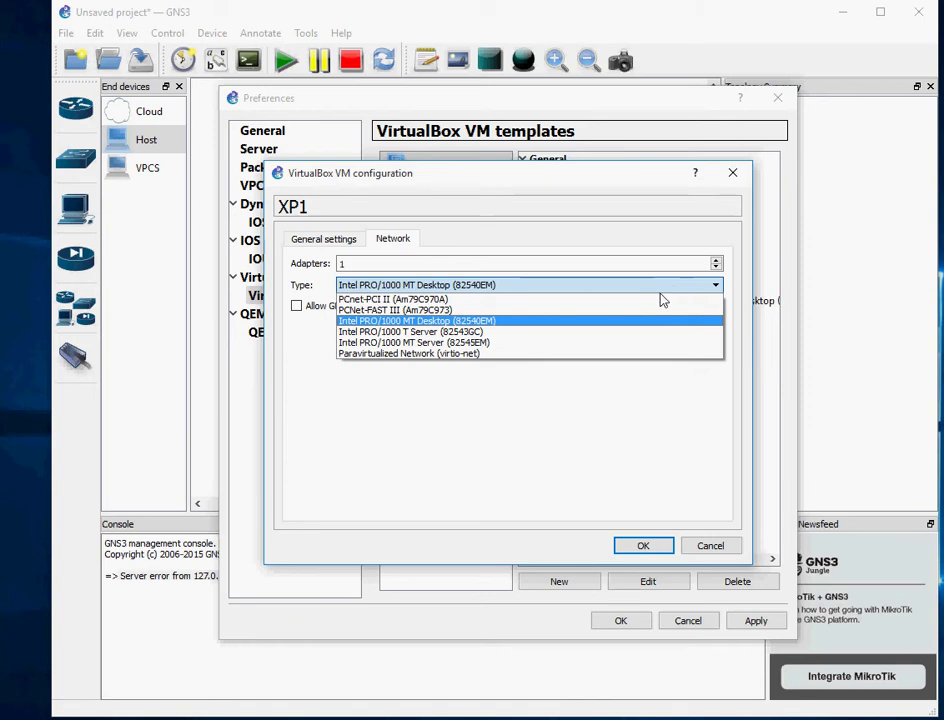
click(612, 310)
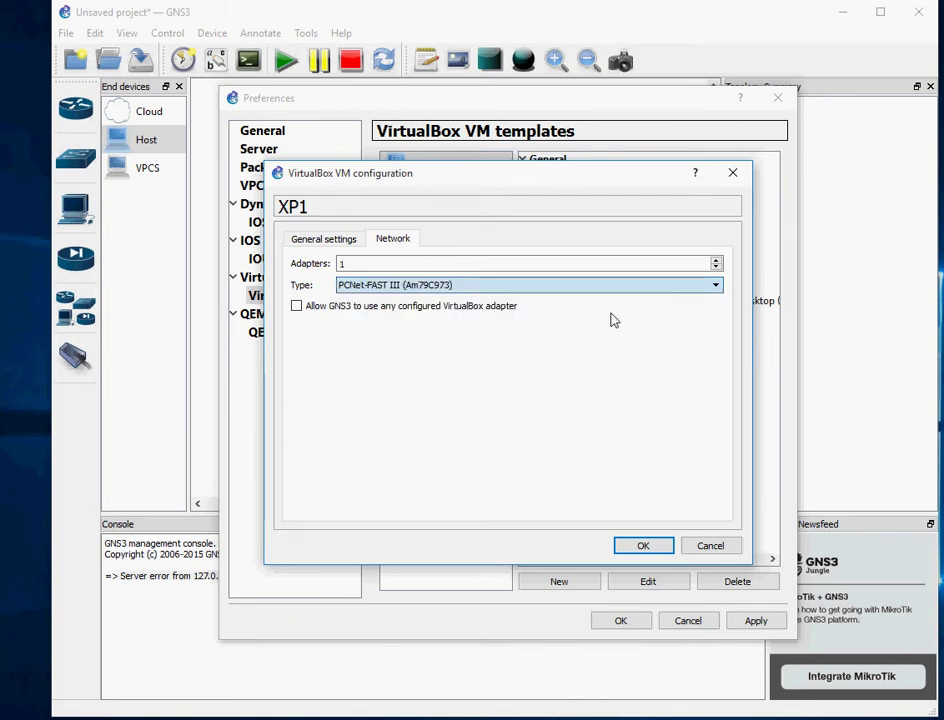
click(703, 292)
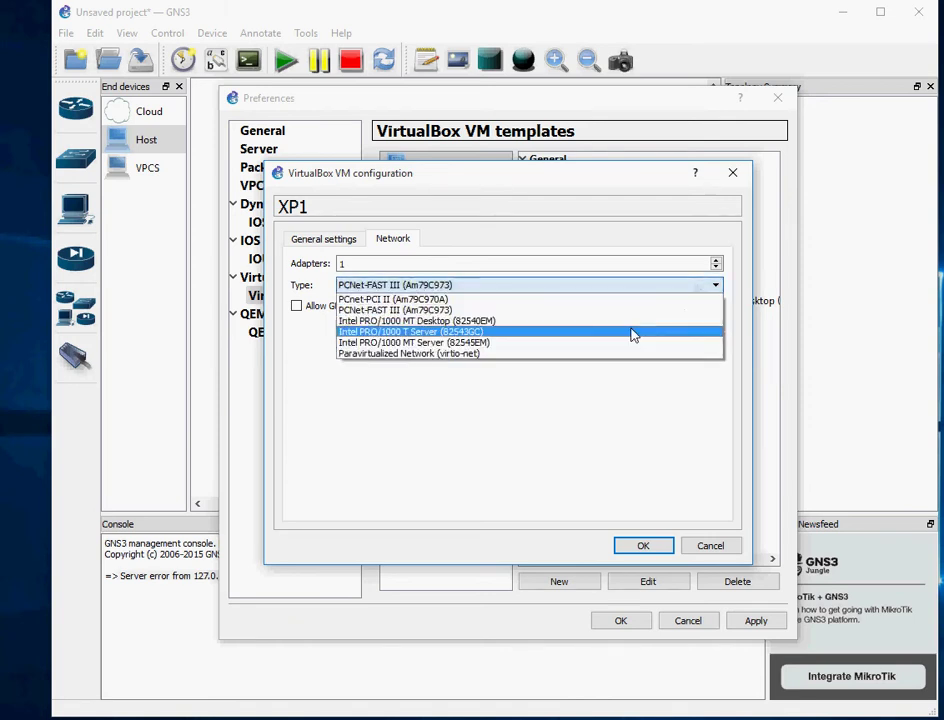
click(716, 288)
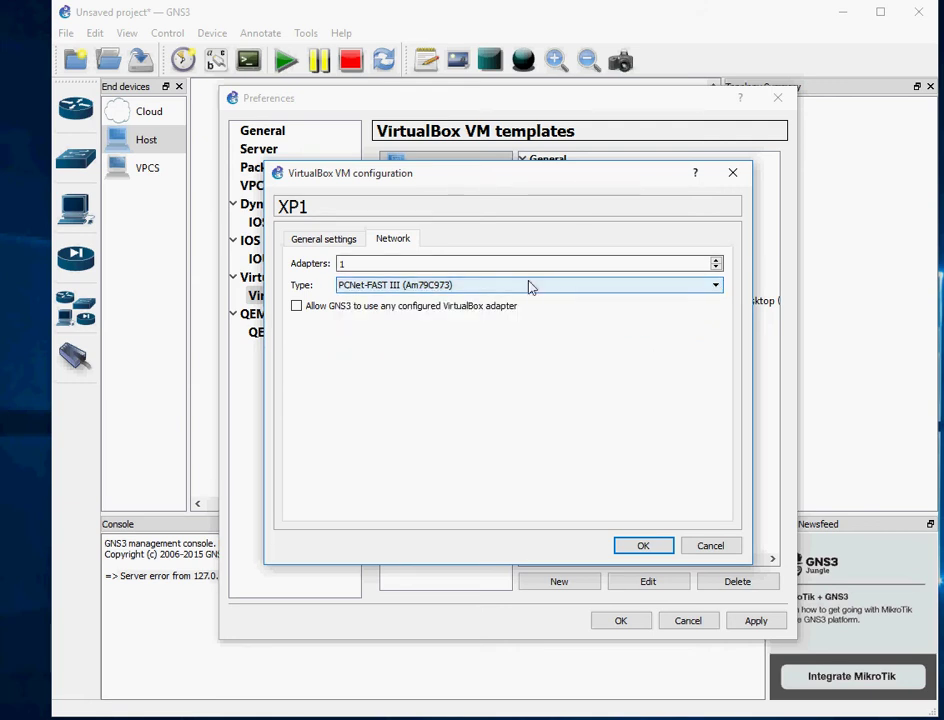
click(643, 546)
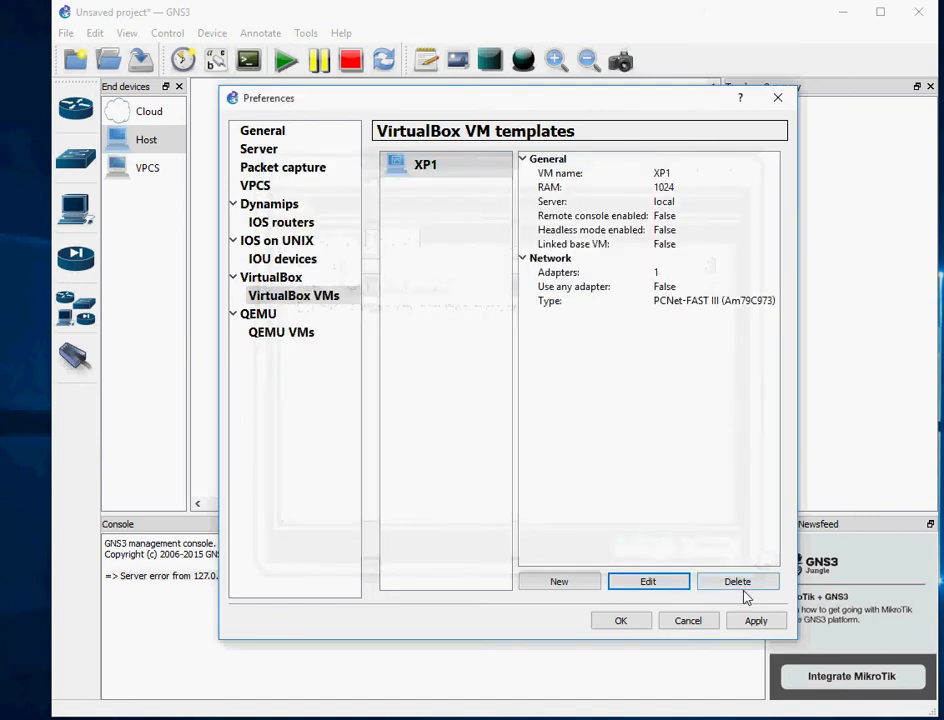
click(755, 621)
- Drag the XP1 VM from End Devices onto the canvas beside Host1
click(621, 621)
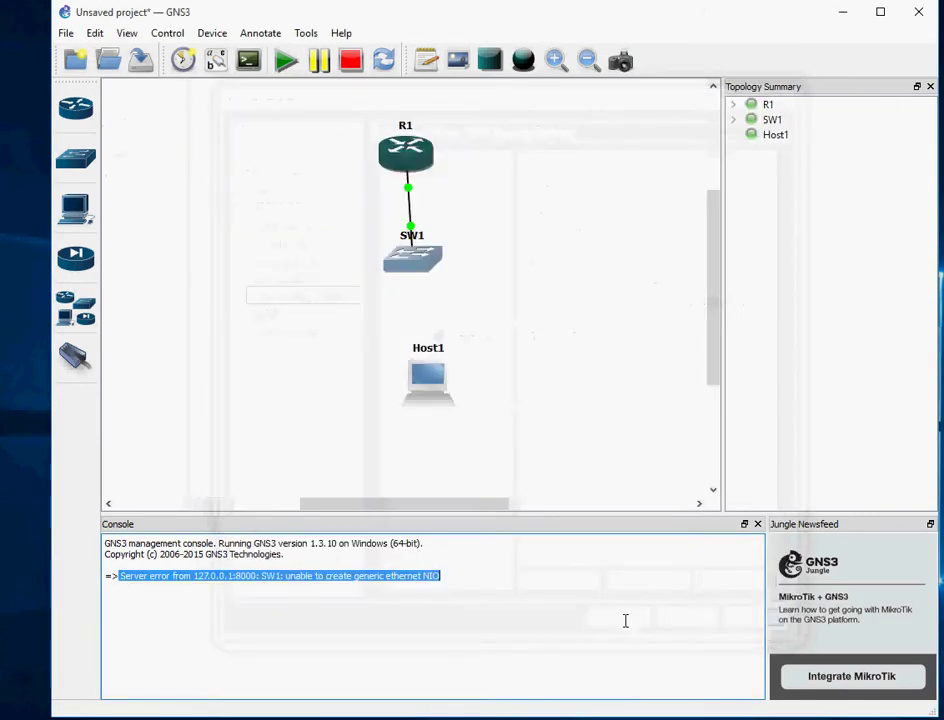
click(77, 210)
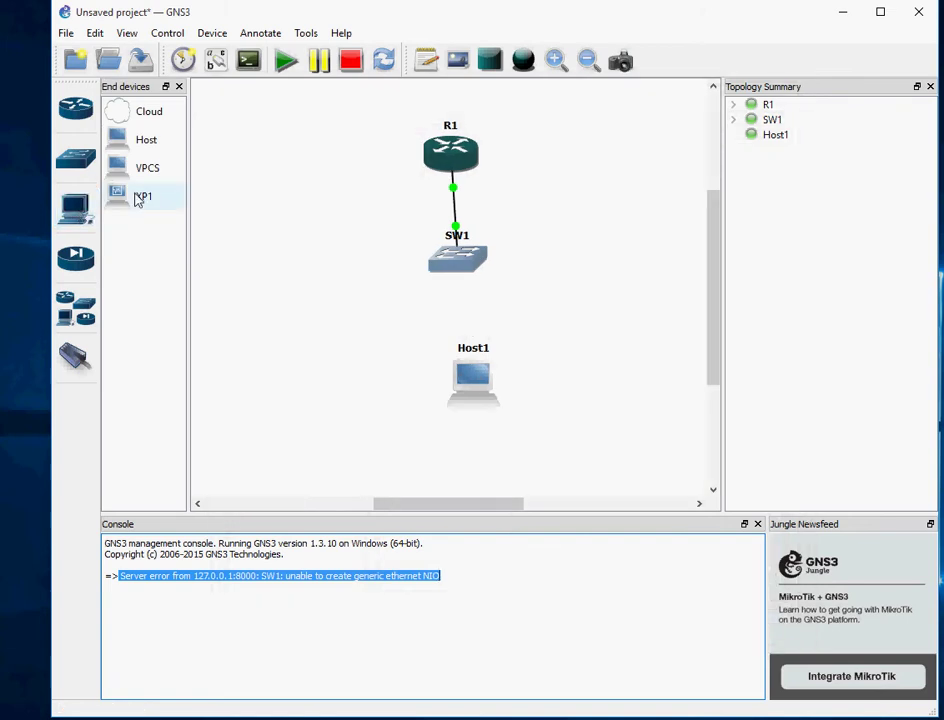
drag(133, 204, 400, 378)
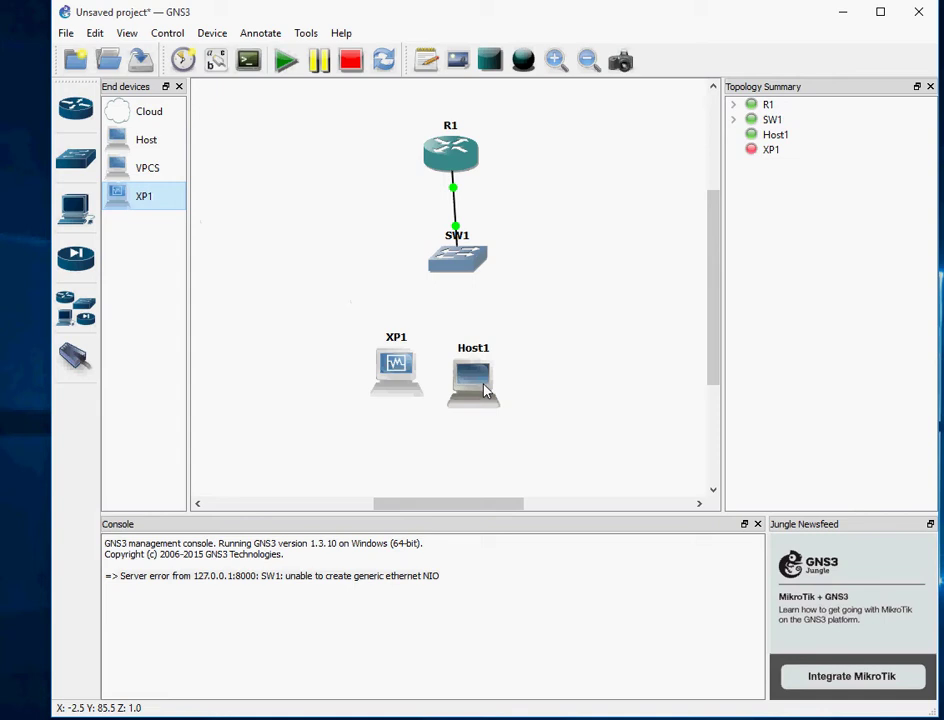
- Delete Host1 and move XP1 into its former spot below SW1
click(482, 390)
key(Delete)
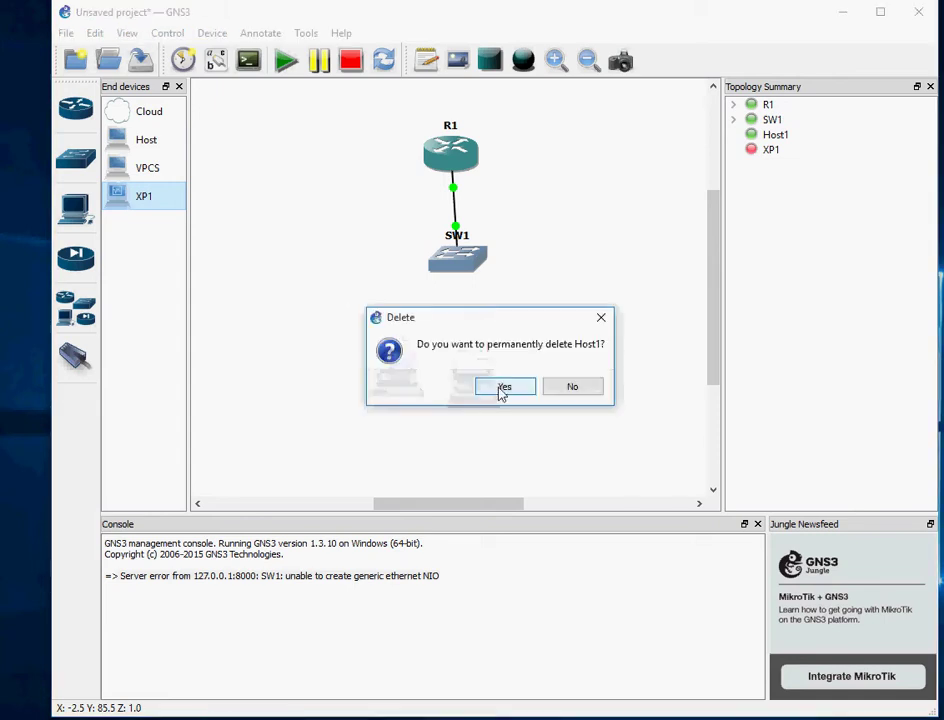
click(501, 392)
drag(404, 379, 469, 379)
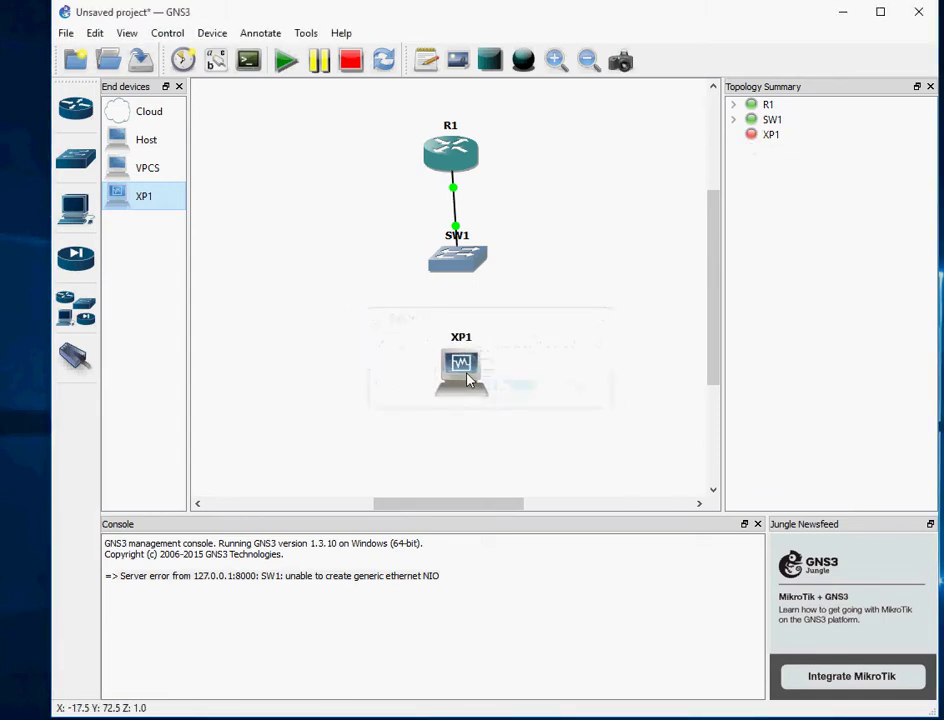
- Link SW1's port 2 to XP1's Ethernet0
click(75, 355)
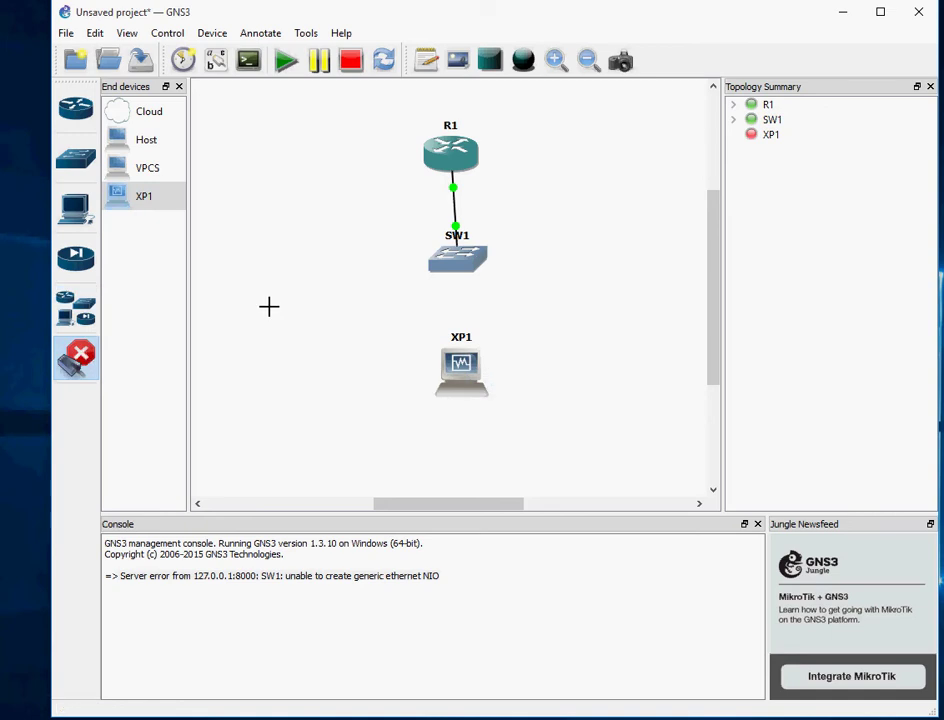
click(460, 268)
click(487, 302)
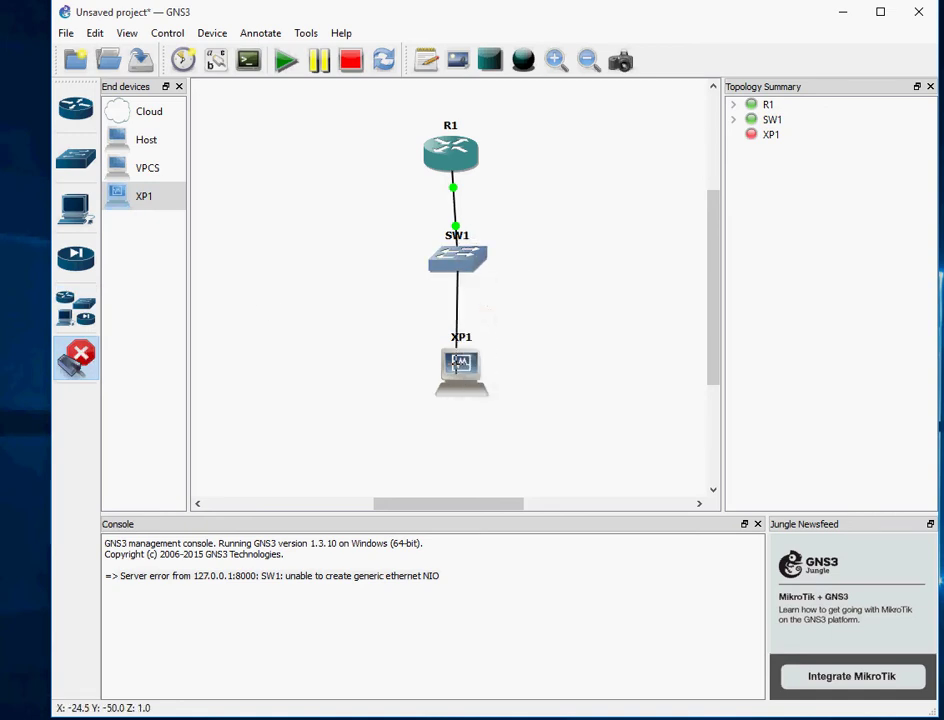
click(480, 368)
click(489, 378)
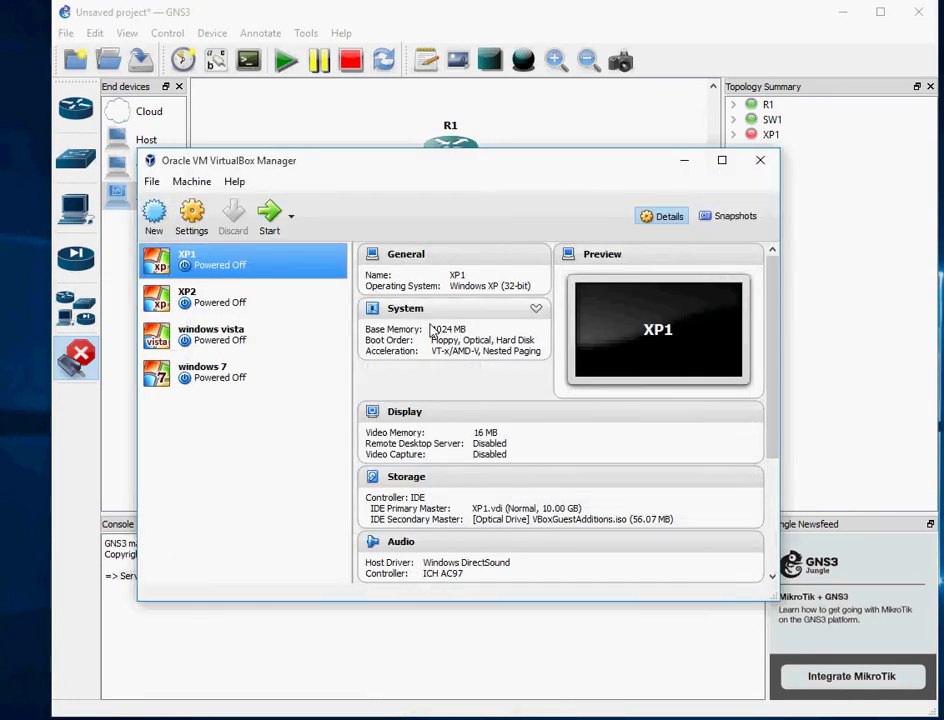
- Set XP1's Adapter 1 to Not attached, PCnet-FAST III type, with Cable Connected ticked
right_click(205, 262)
click(258, 278)
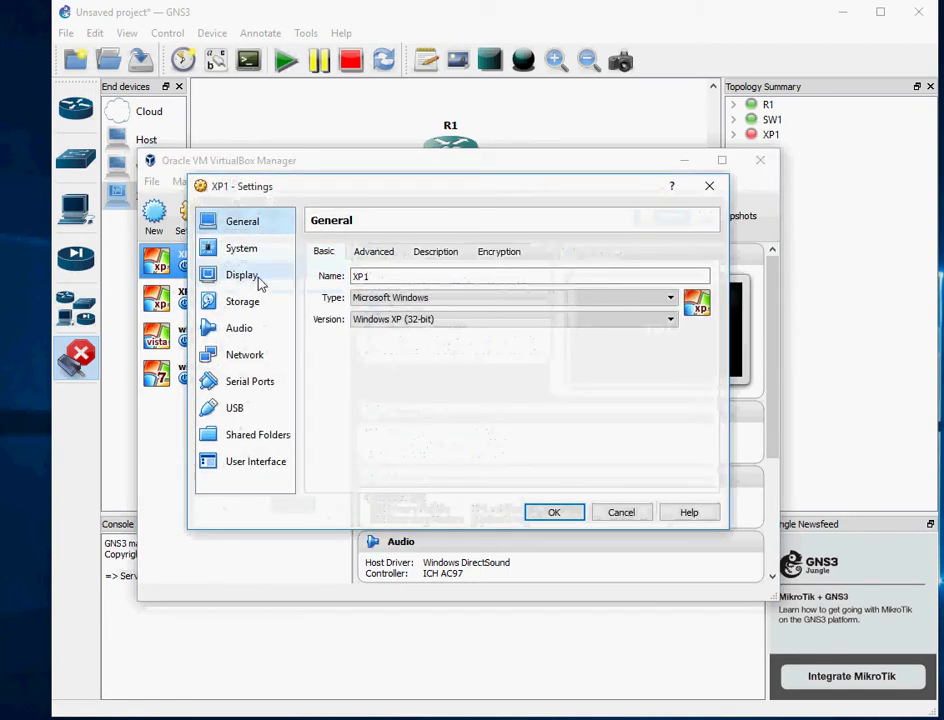
click(236, 356)
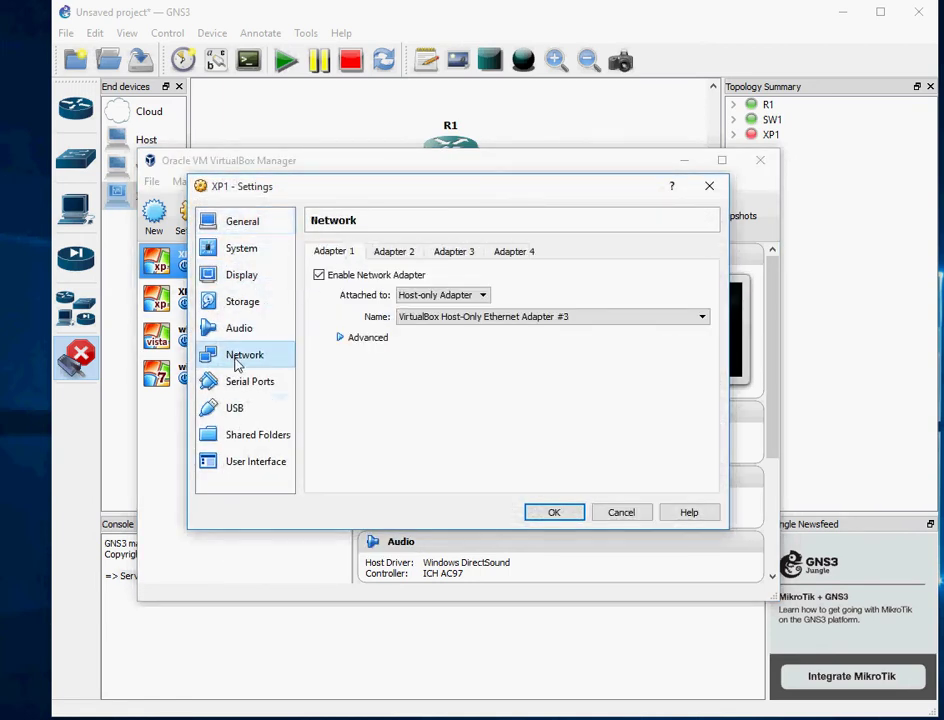
click(482, 296)
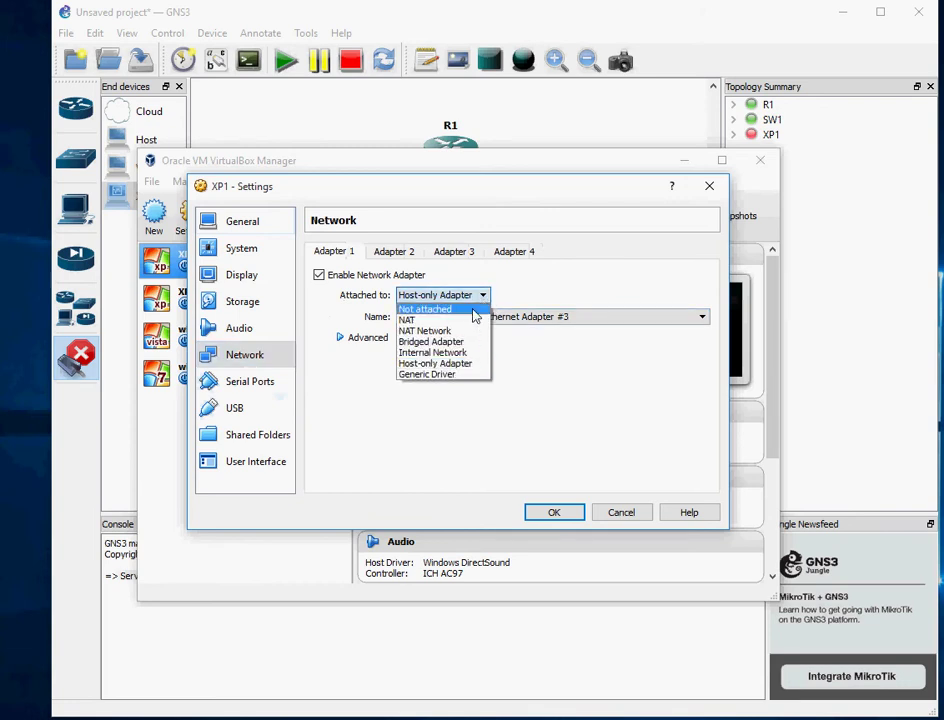
click(472, 308)
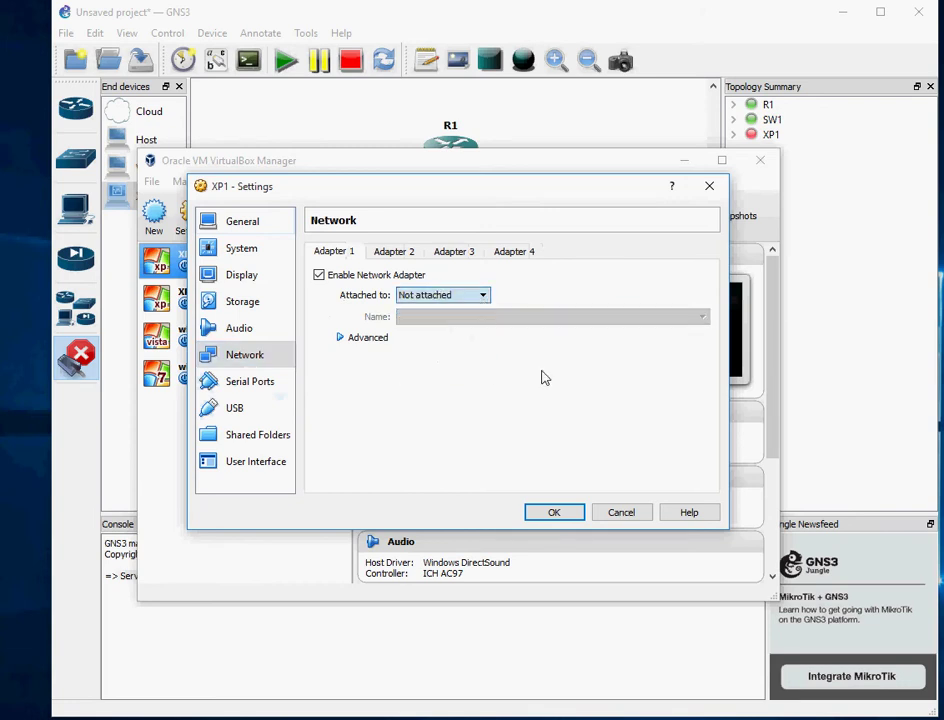
click(340, 338)
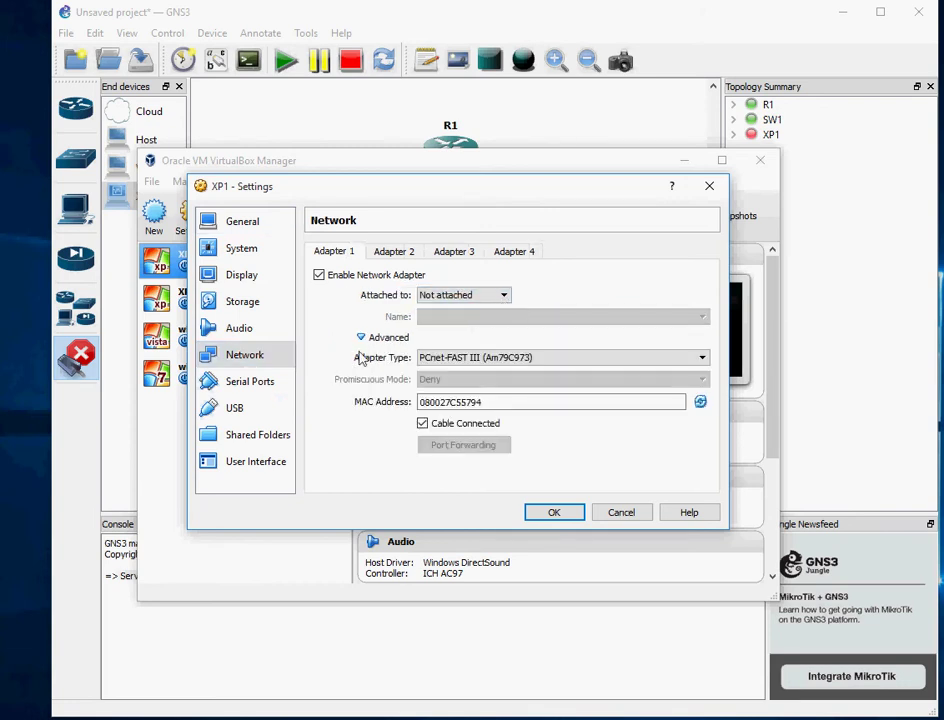
click(611, 358)
click(611, 358)
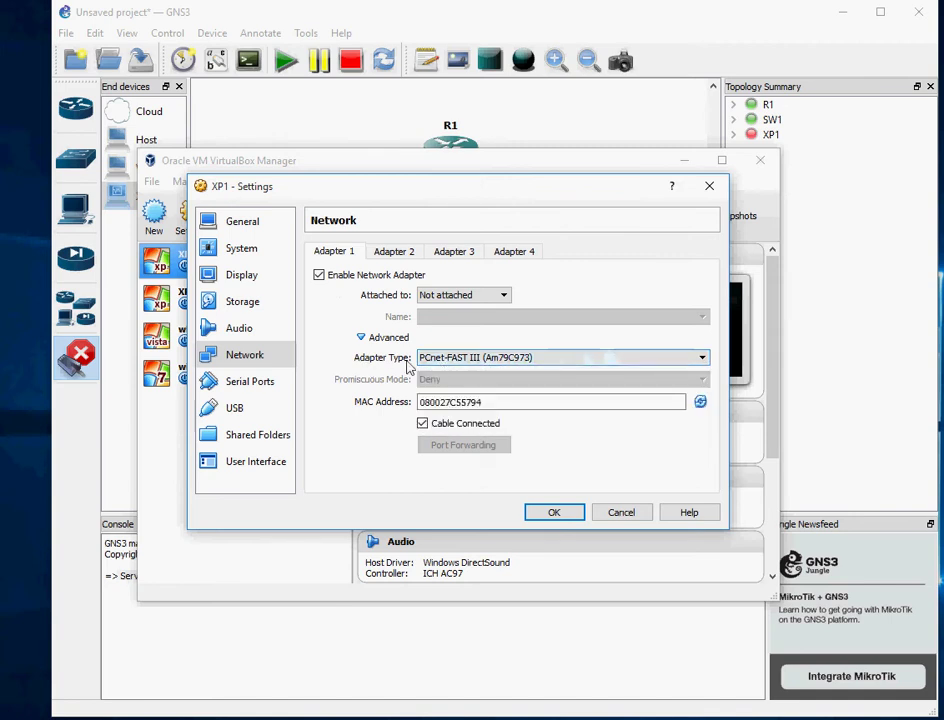
click(423, 424)
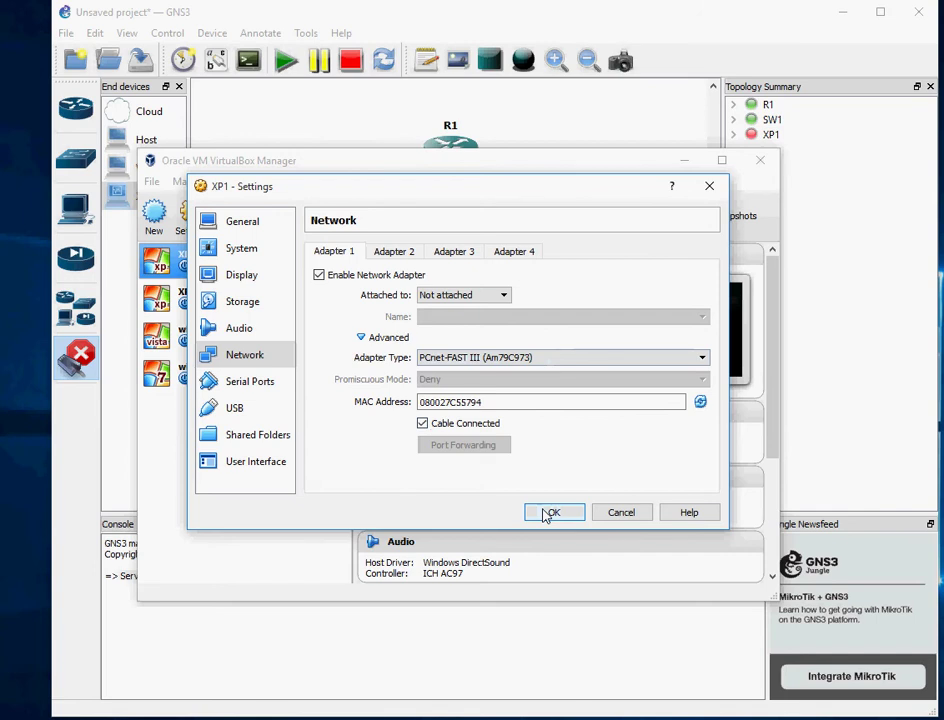
click(547, 514)
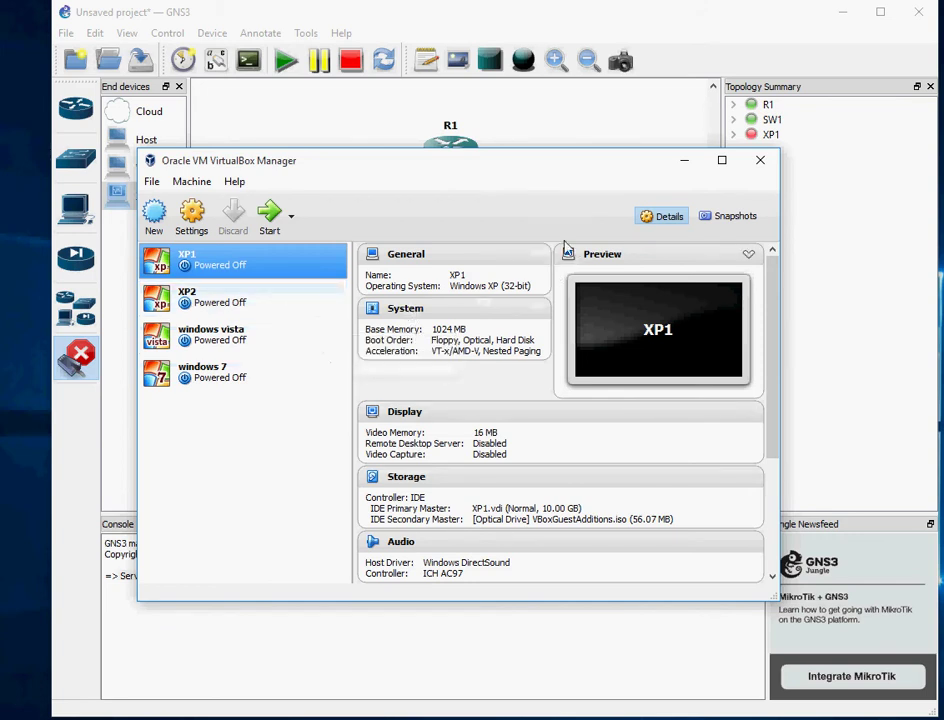
- Turn off the link tool and start the XP1 node on the canvas
click(685, 163)
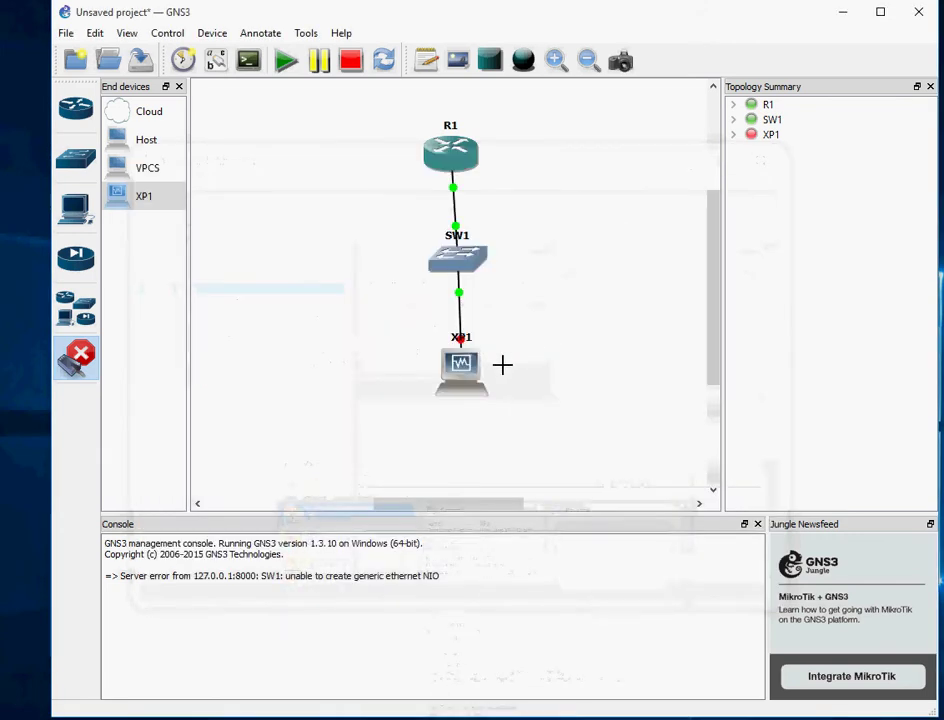
click(76, 355)
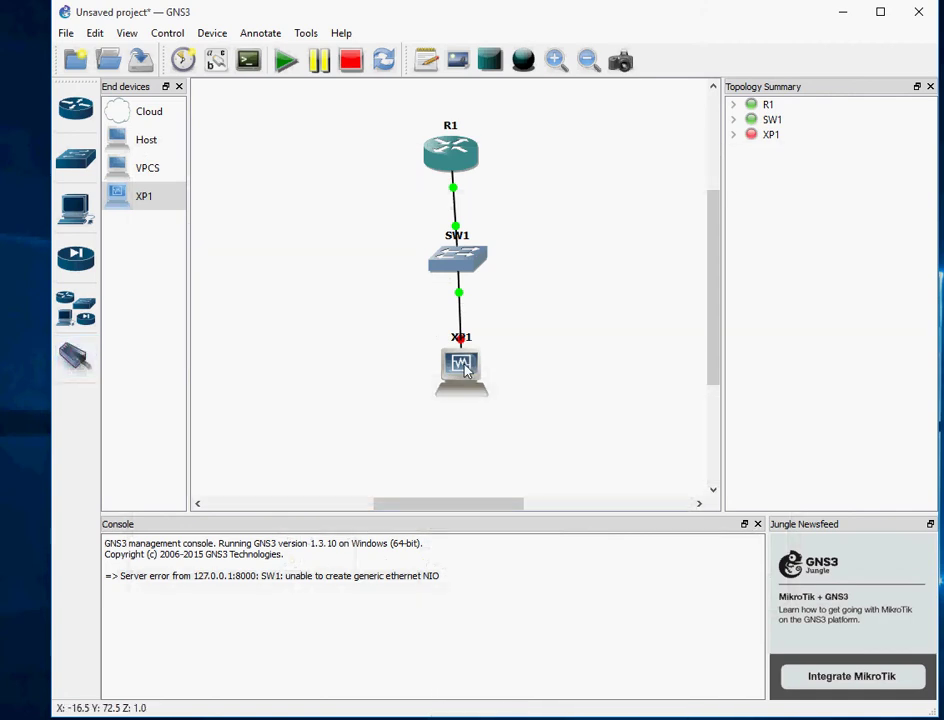
right_click(466, 371)
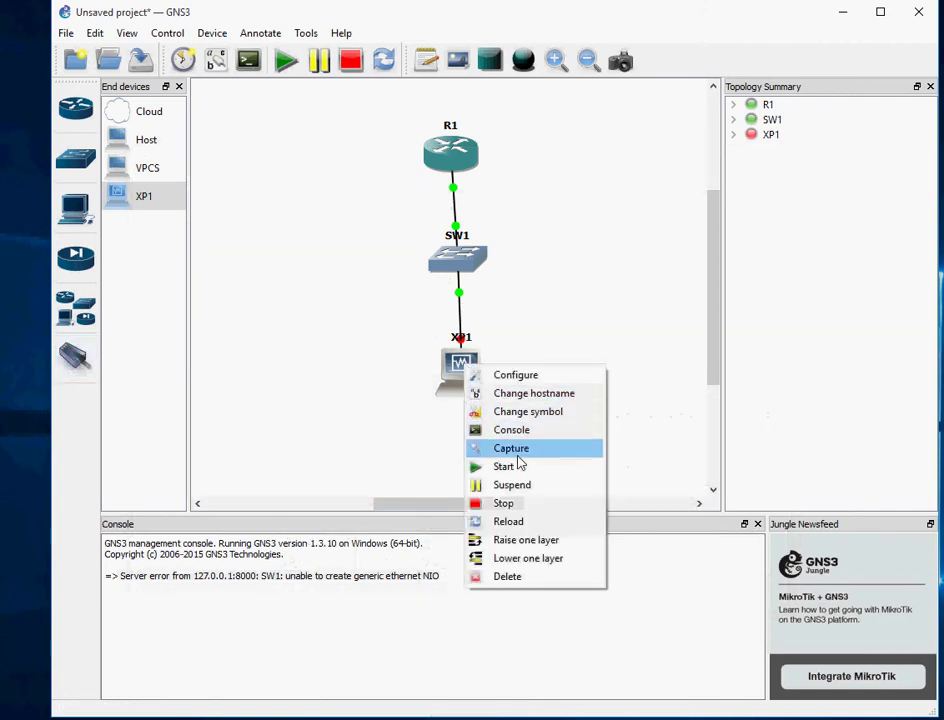
click(503, 467)
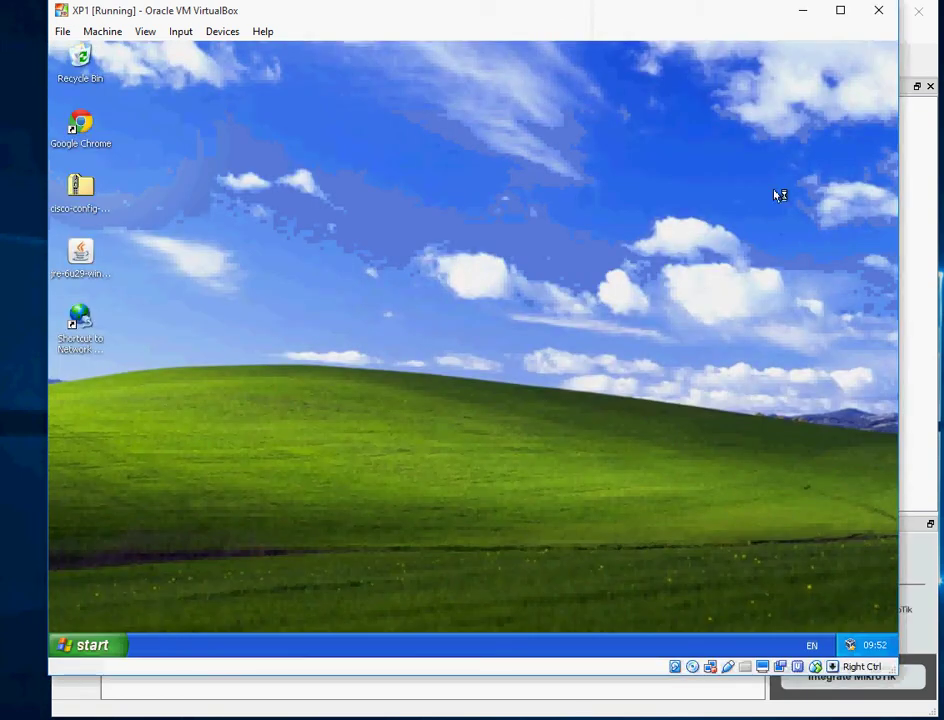
- Save XP1's network adapter settings, keeping the Generic Driver UDP tunnel attachment
click(184, 35)
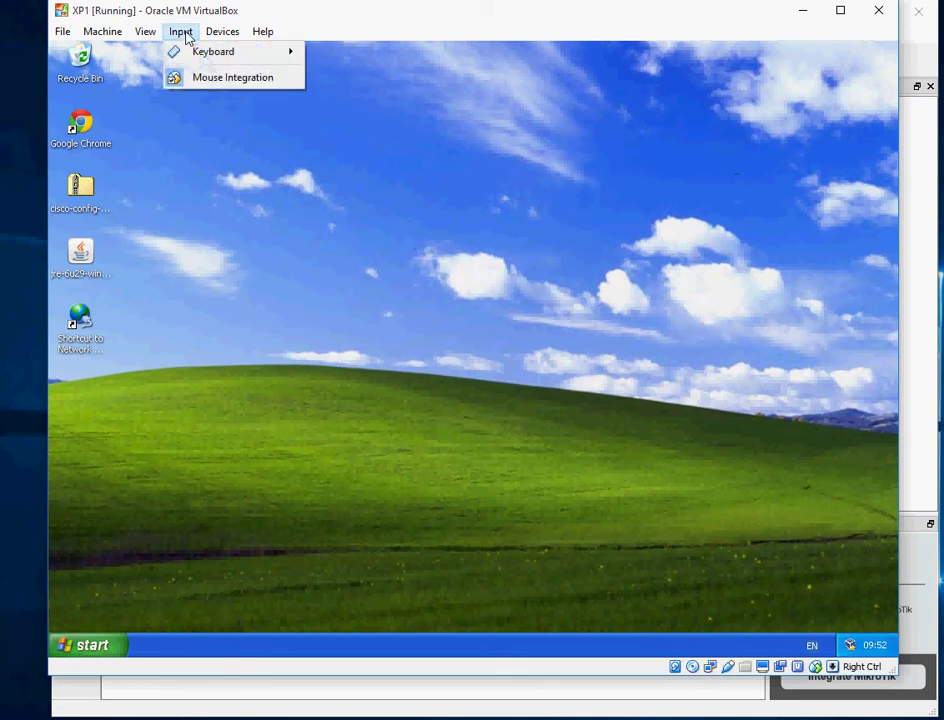
mouse_move(222, 31)
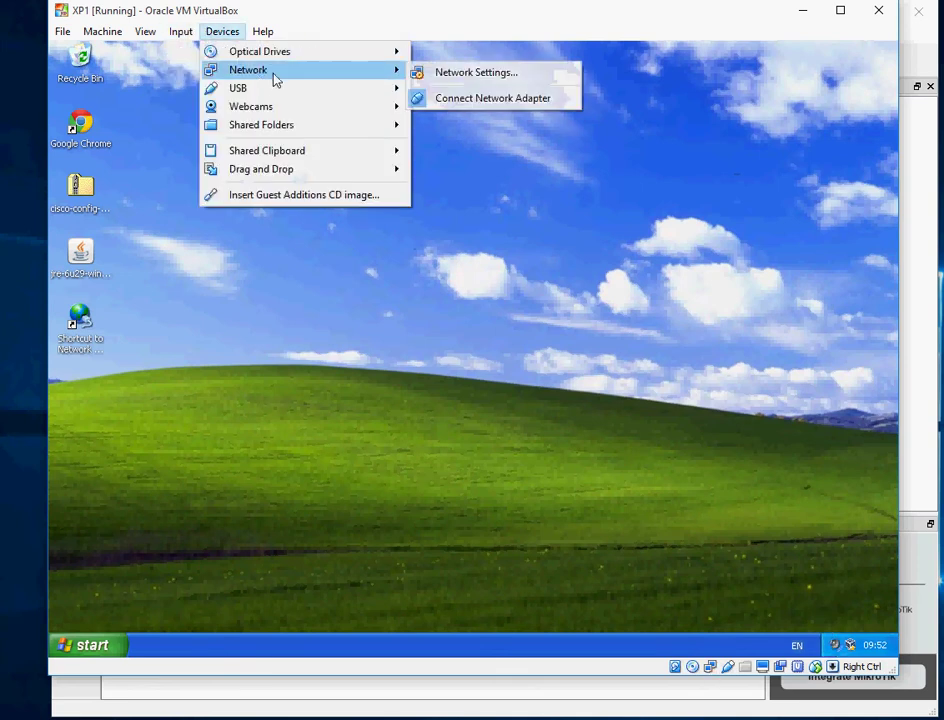
mouse_move(290, 88)
mouse_move(386, 70)
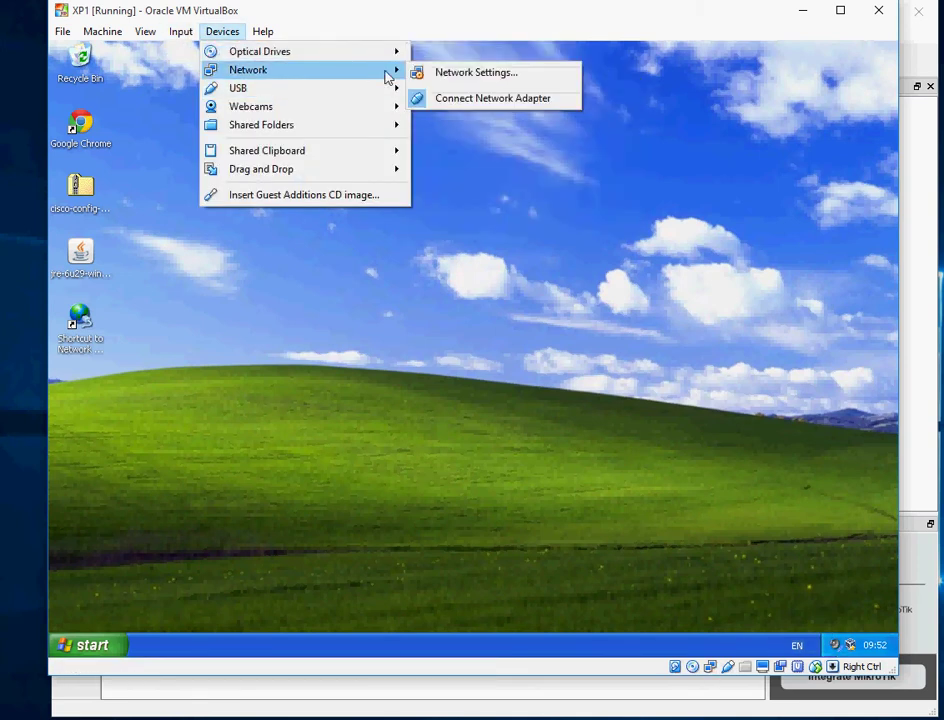
click(444, 72)
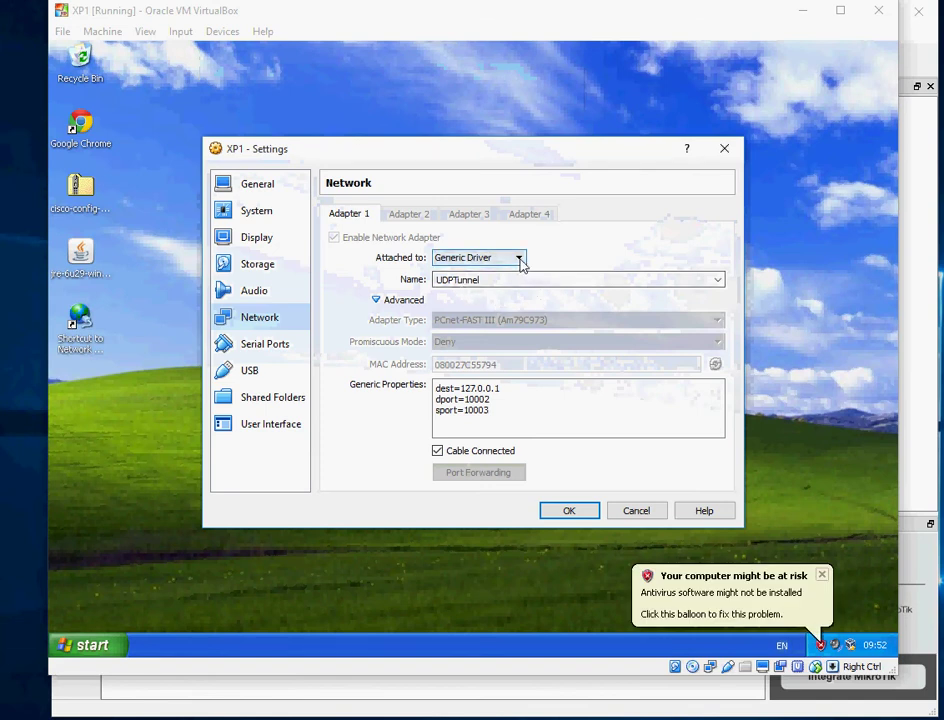
click(519, 258)
click(518, 260)
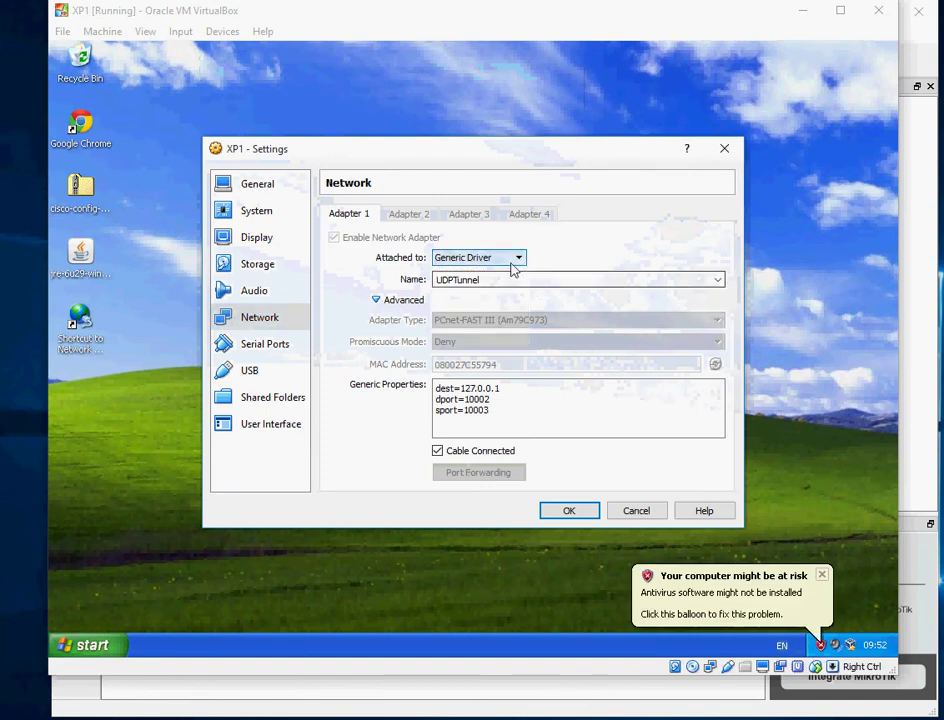
click(568, 511)
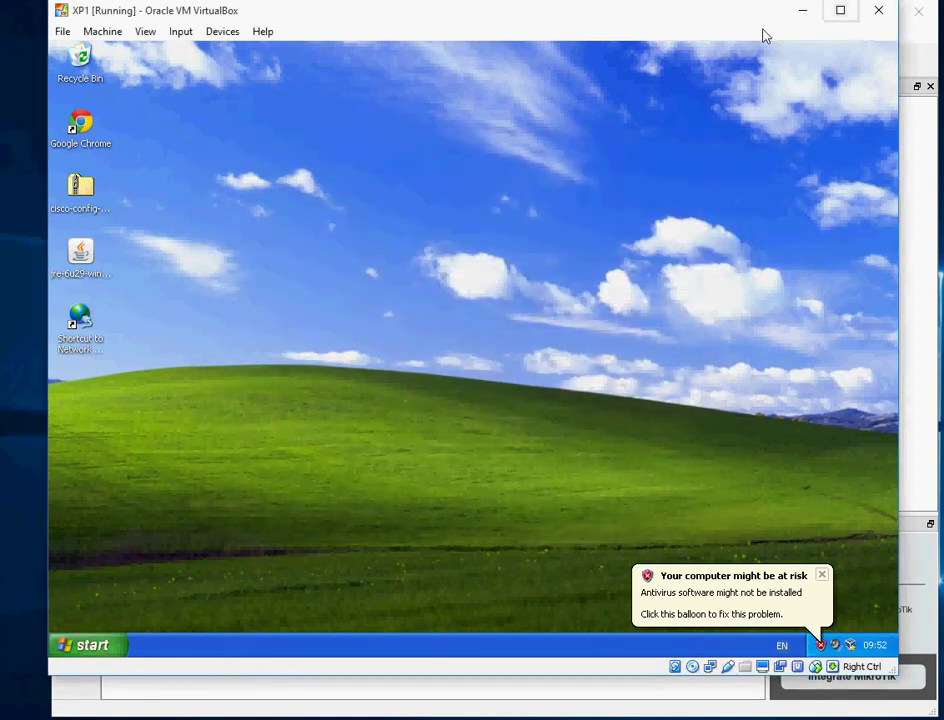
- Check the guest's TCP/IP settings: IP 192.168.1.3, mask 255.255.255.0, gateway 192.168.1.1
click(95, 645)
click(458, 460)
double_click(80, 312)
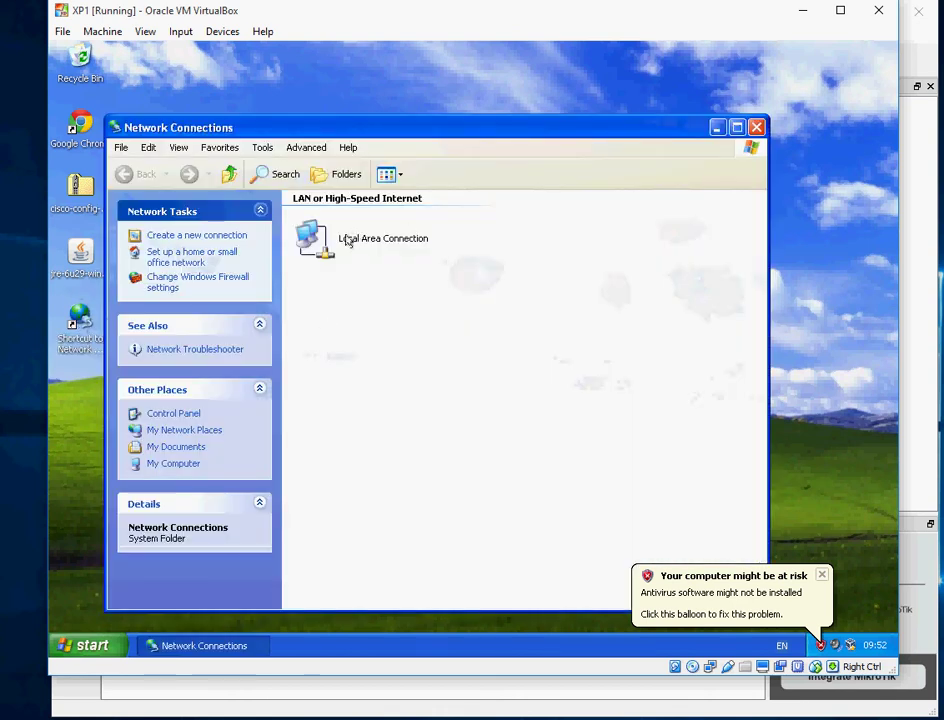
click(347, 240)
right_click(347, 240)
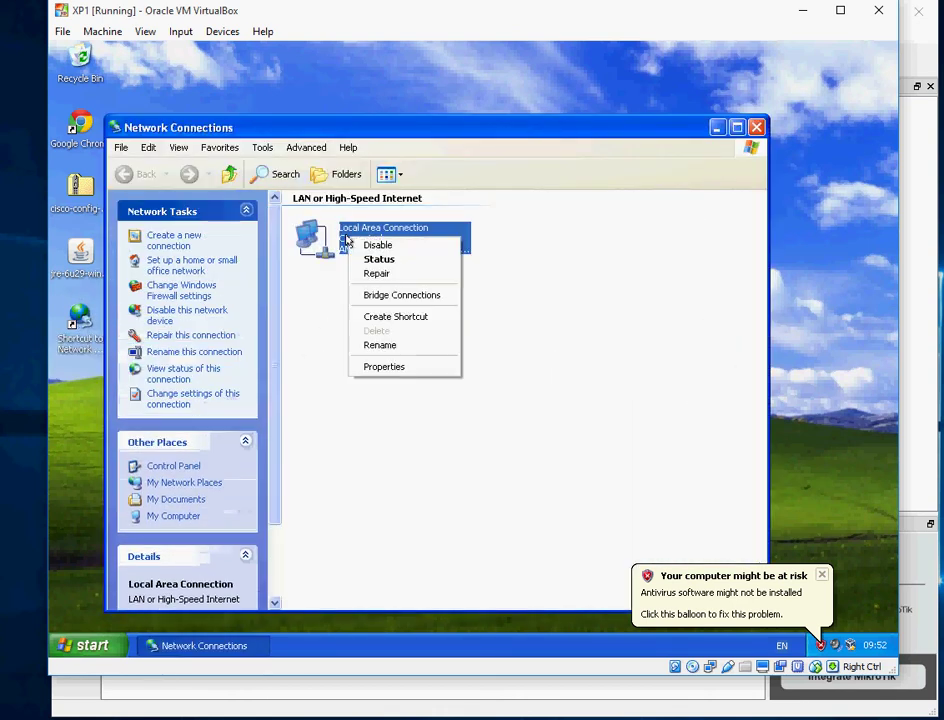
click(405, 367)
click(270, 347)
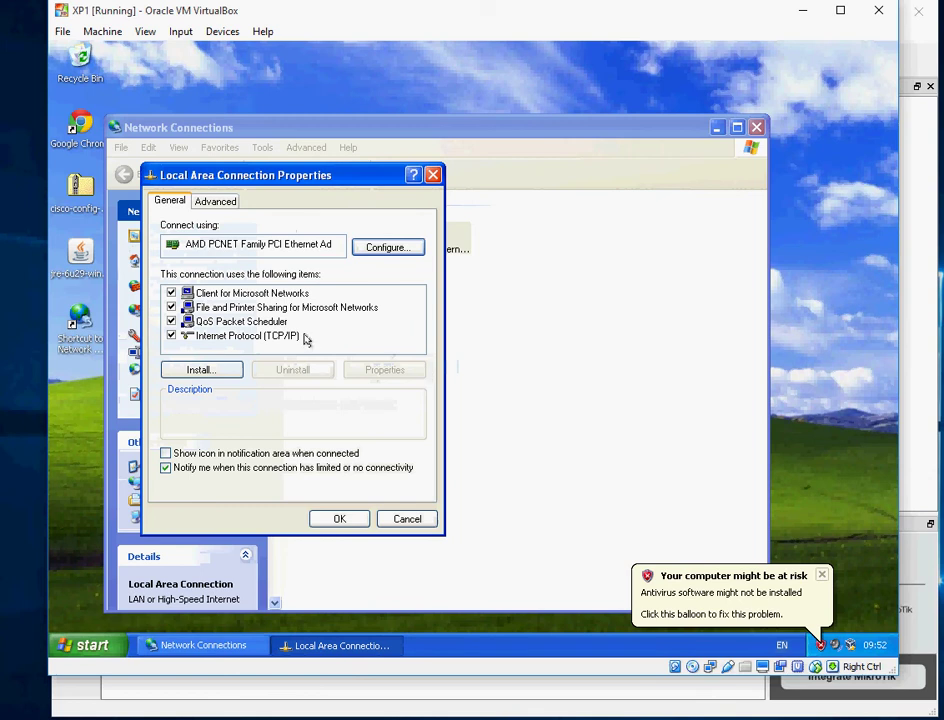
click(300, 336)
click(390, 370)
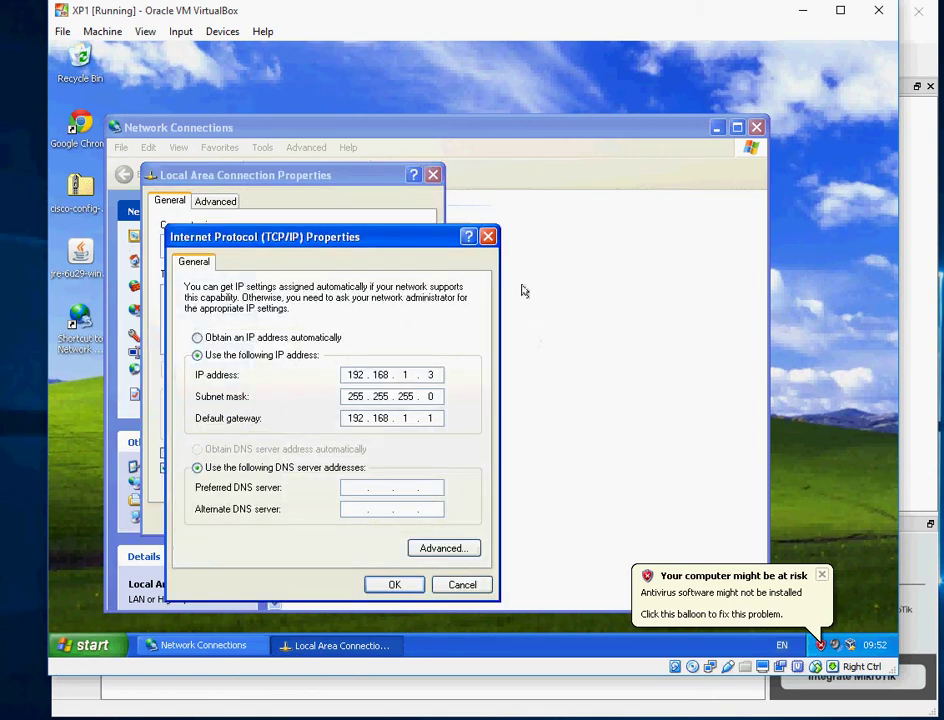
- Close the TCP/IP and connection dialogs and minimize XP1 to return to GNS3
click(487, 237)
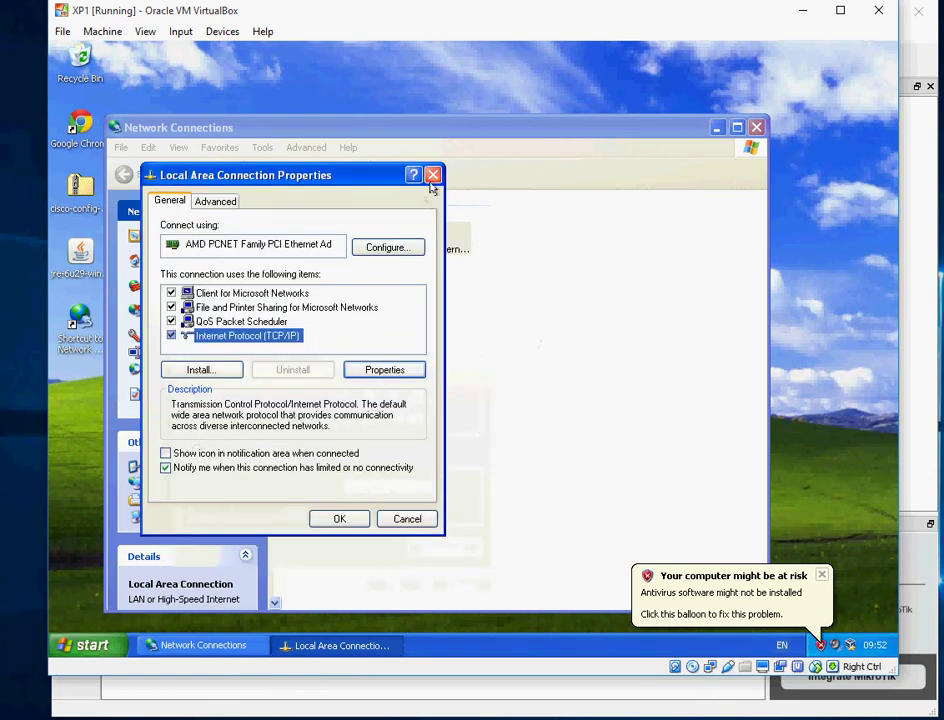
click(433, 175)
click(718, 128)
click(802, 11)
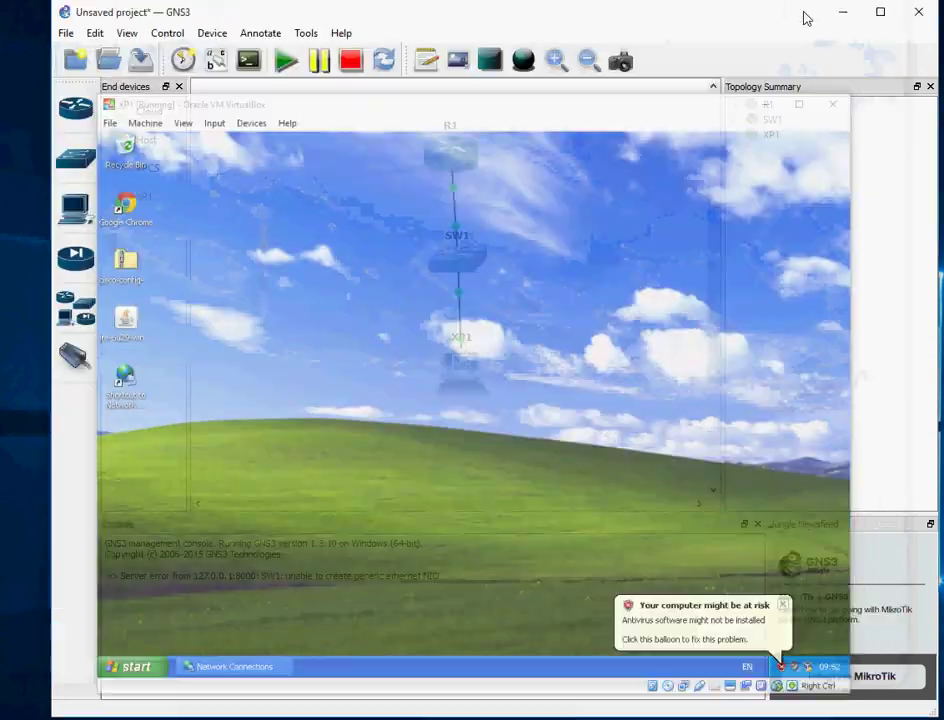
- Open R1's console and show the interface summary with sh ip int brief
double_click(451, 153)
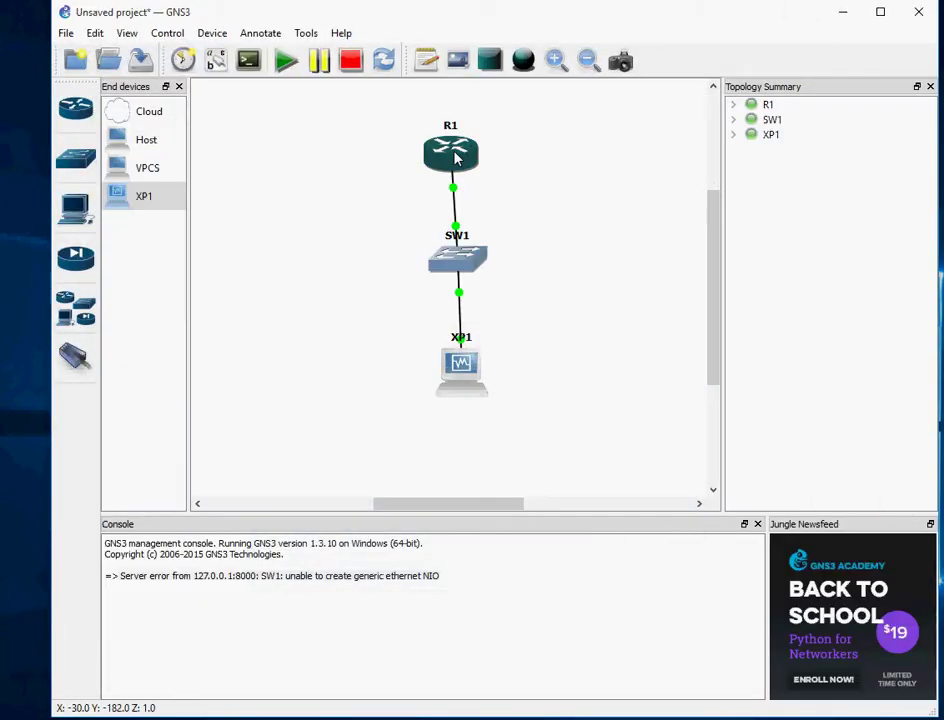
drag(378, 196, 444, 174)
text(sh ip in)
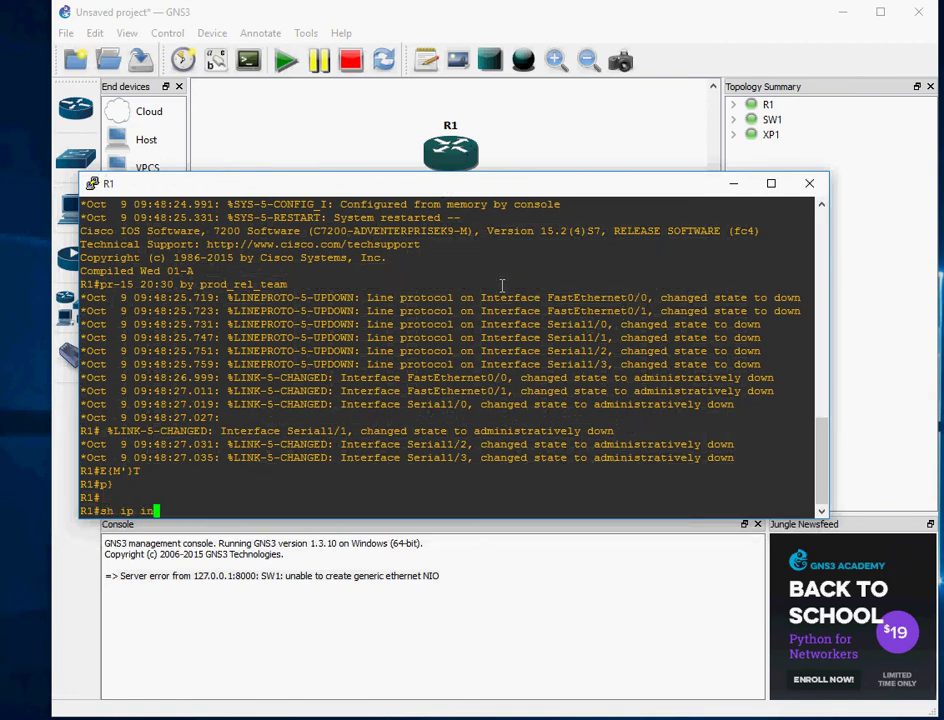
text(t br)
key(Tab)
key(Return)
- Give FastEthernet0/0 address 192.168.1.1 255.255.255.0 and enable it with no shutdown
text(c)
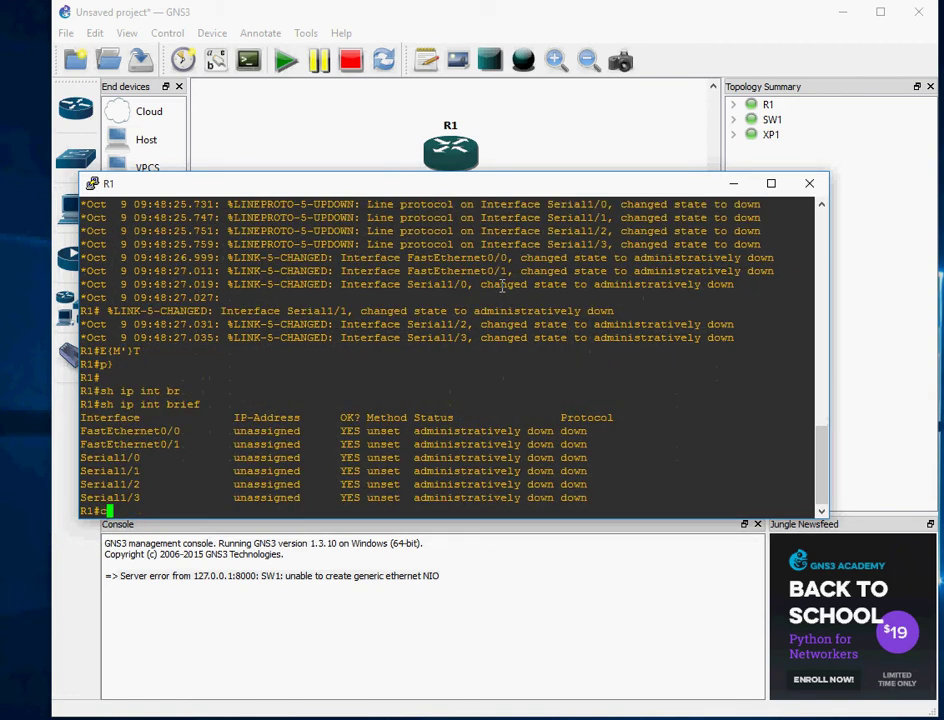
text(onf t)
key(Return)
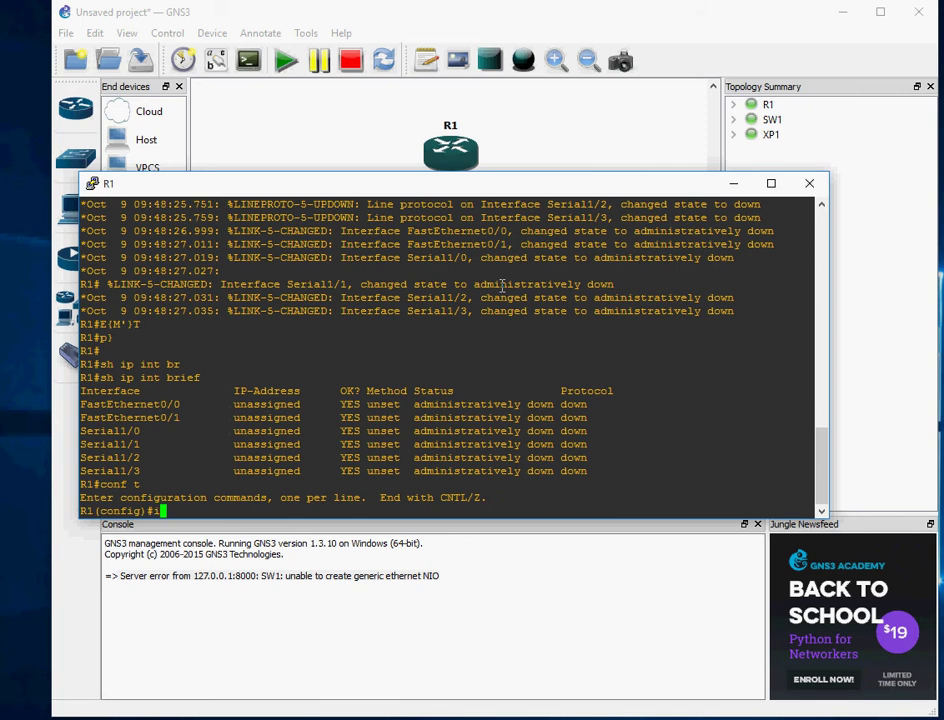
text(int fas 0/0)
key(Return)
text(ip add)
key(Tab)
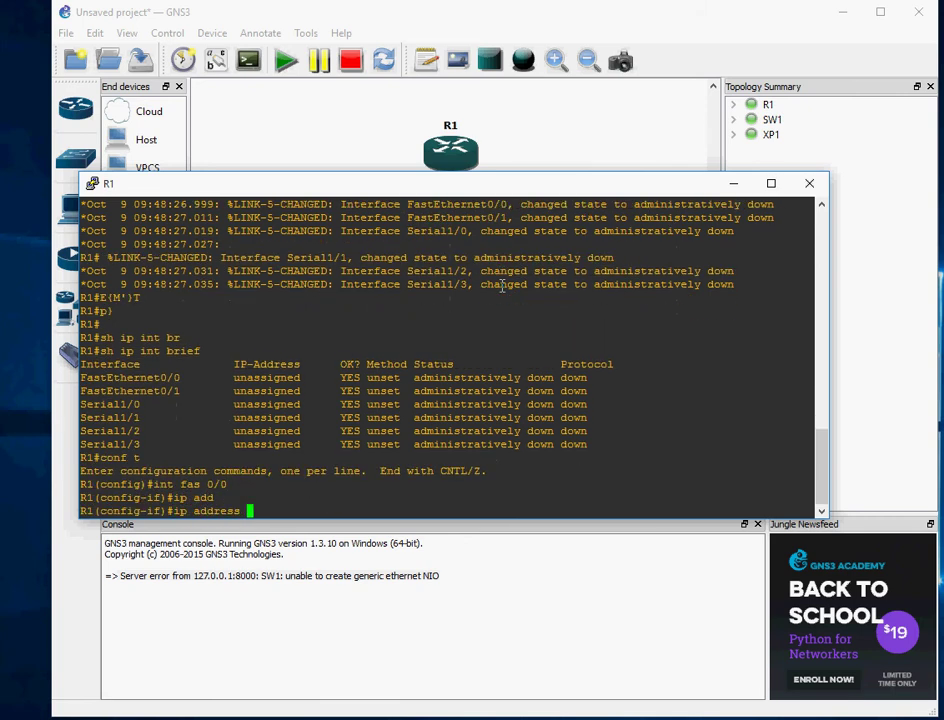
text(192.168.1.1 255.255)
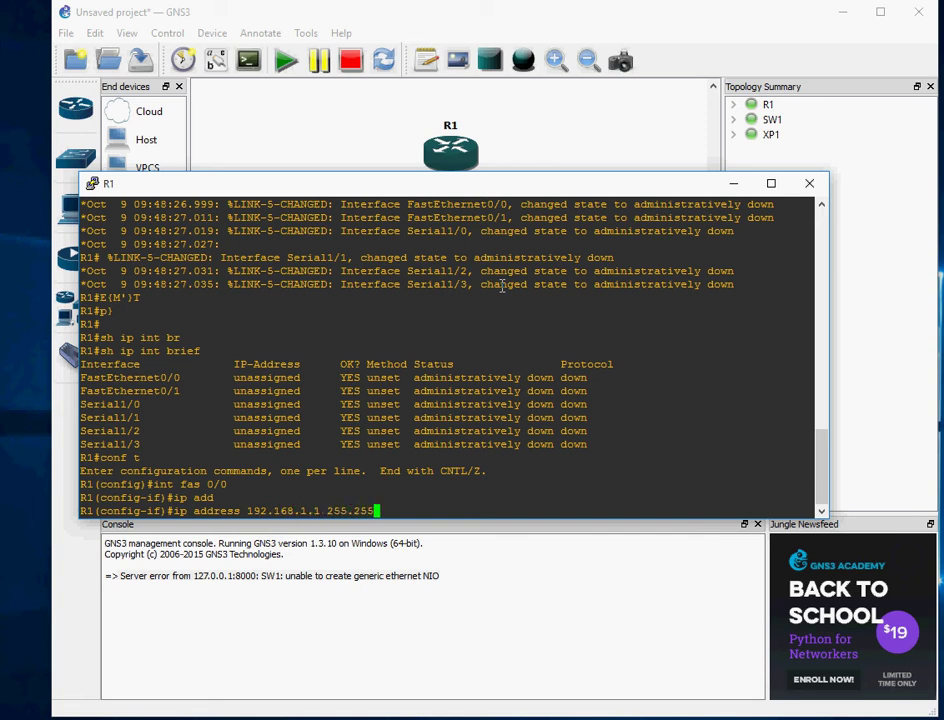
text(.255.0)
key(Return)
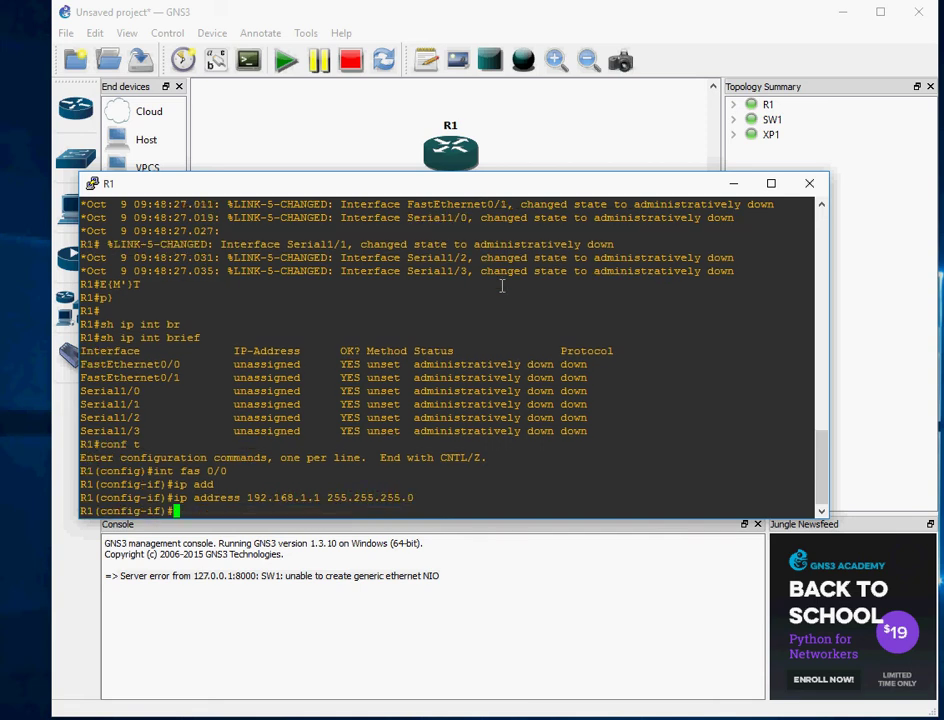
text(no sh)
key(Tab)
key(Return)
key(ctrl+z)
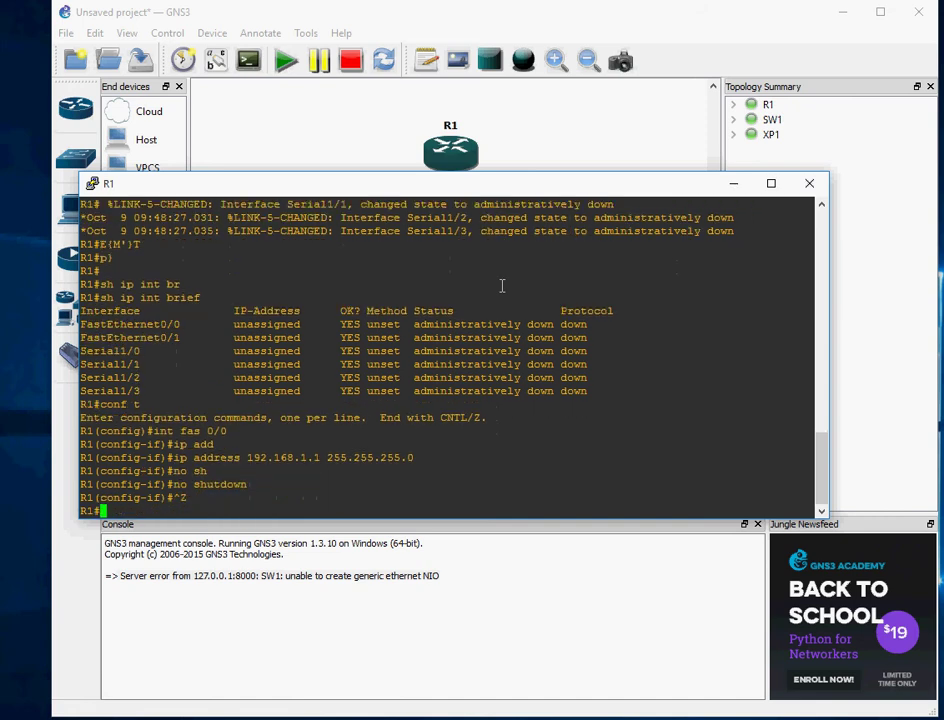
- Confirm FastEthernet0/0 is up and ping XP1 at 192.168.1.3 successfully
text(sh ip int)
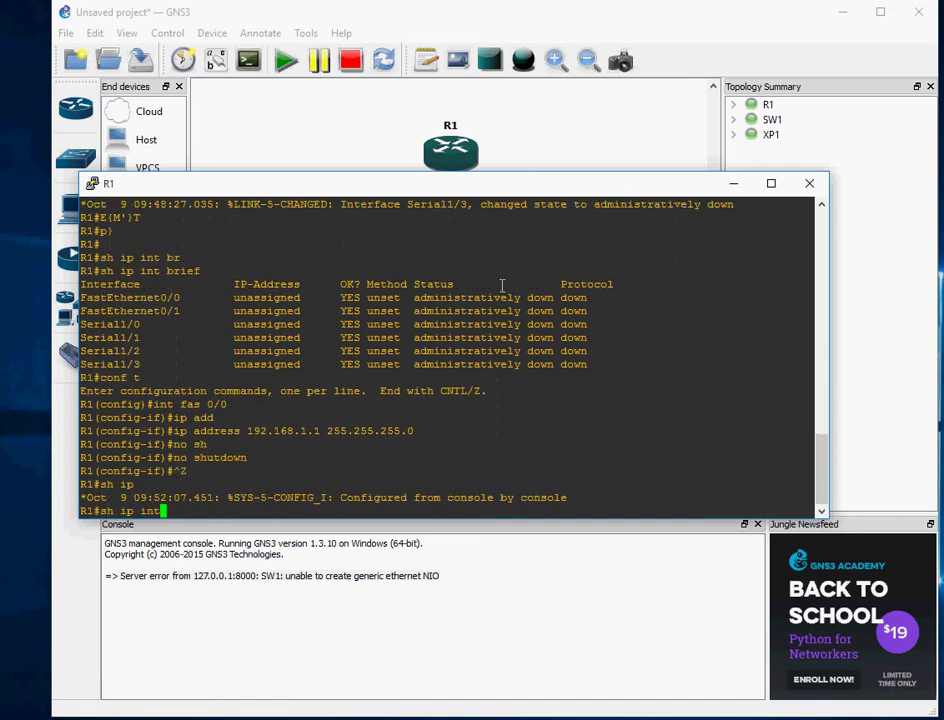
text( br)
key(Tab)
key(Return)
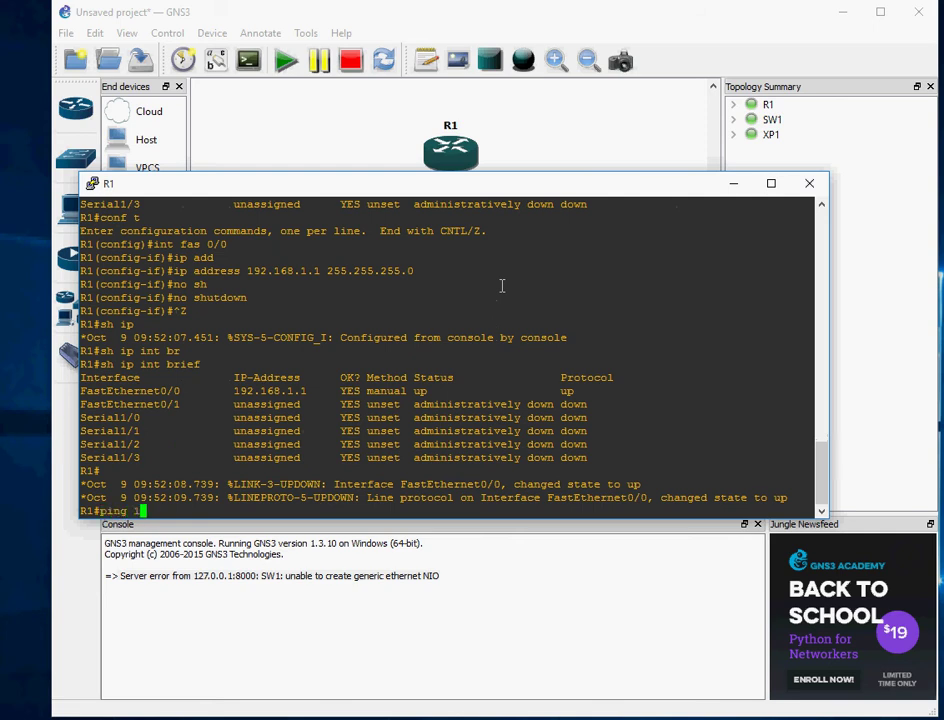
text(ping 192.168.1.3)
key(Return)
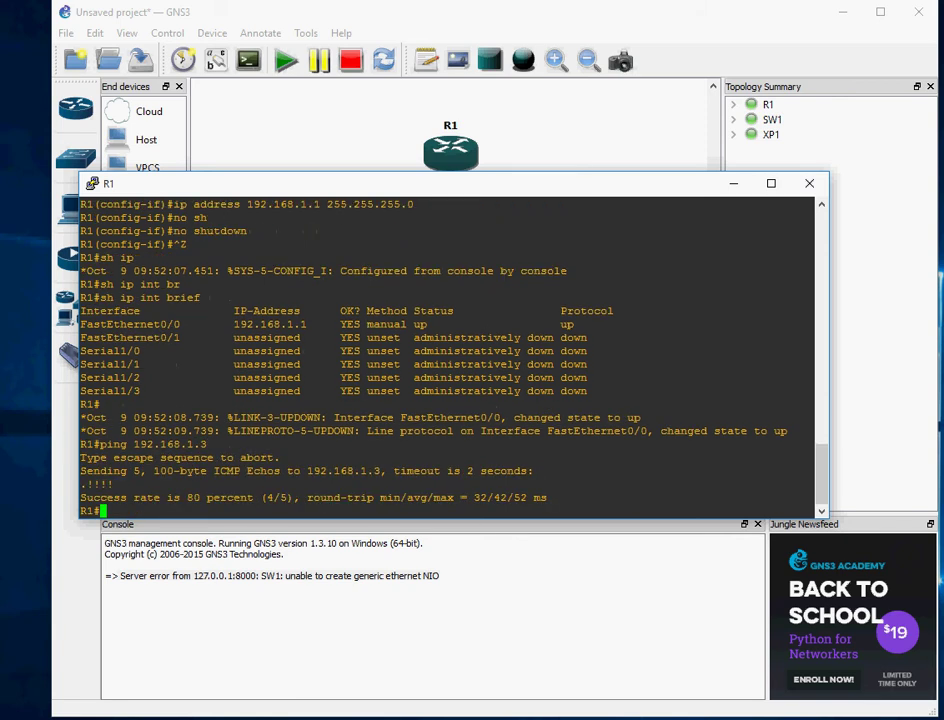
- Open a command prompt on XP1 and run ipconfig to confirm its 192.168.1.3 address
click(560, 698)
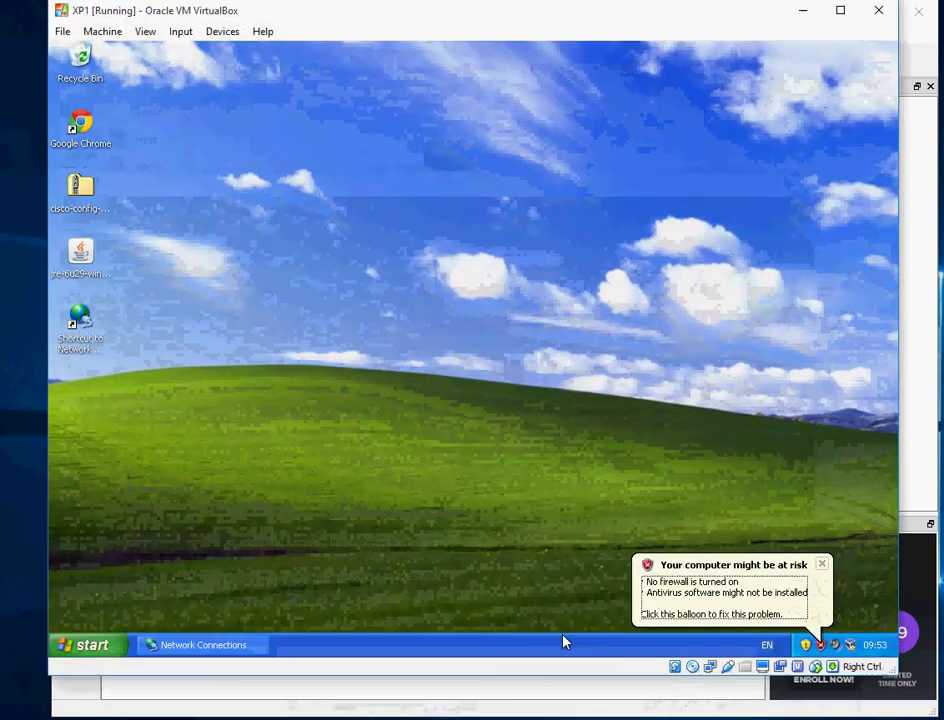
click(92, 645)
click(150, 385)
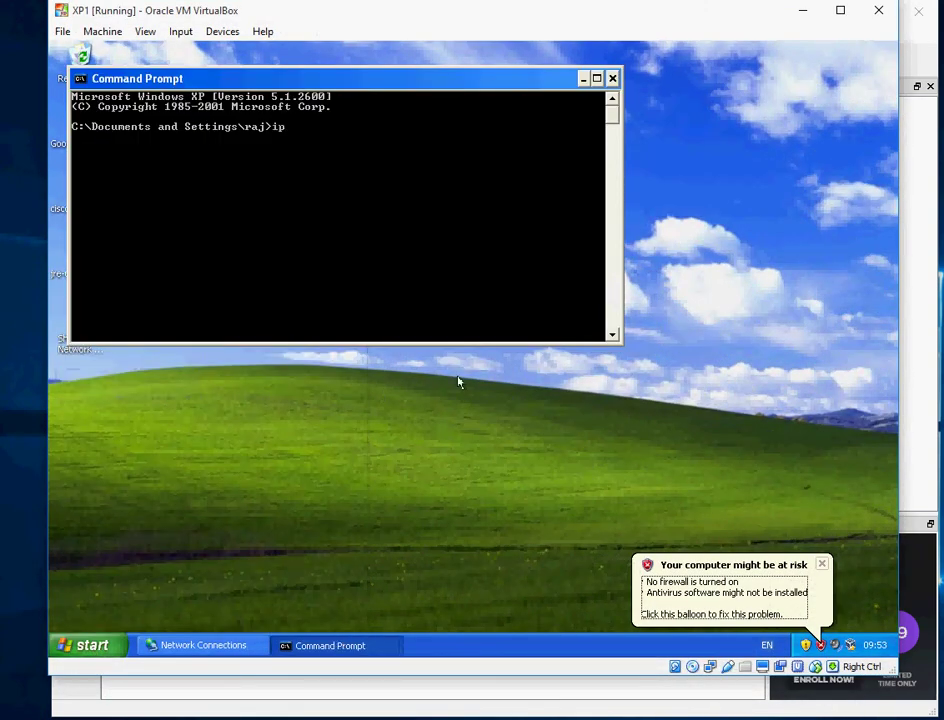
text(ipconfig)
key(Return)
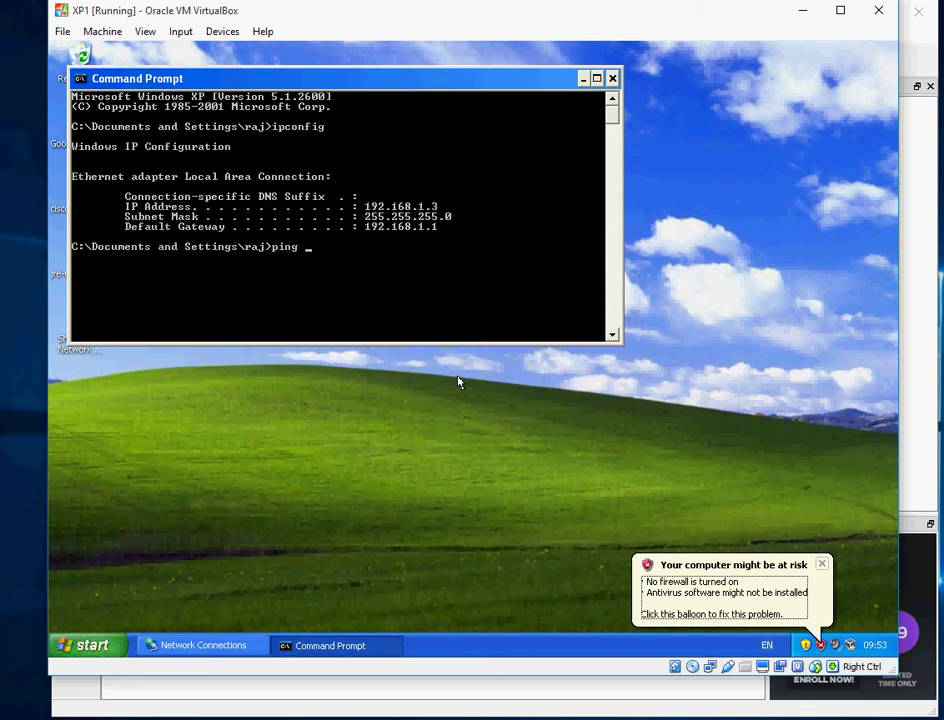
- Ping the router at 192.168.1.1 from XP1, then minimize the prompt and VM window
text(ping 192.168.1.1)
key(Return)
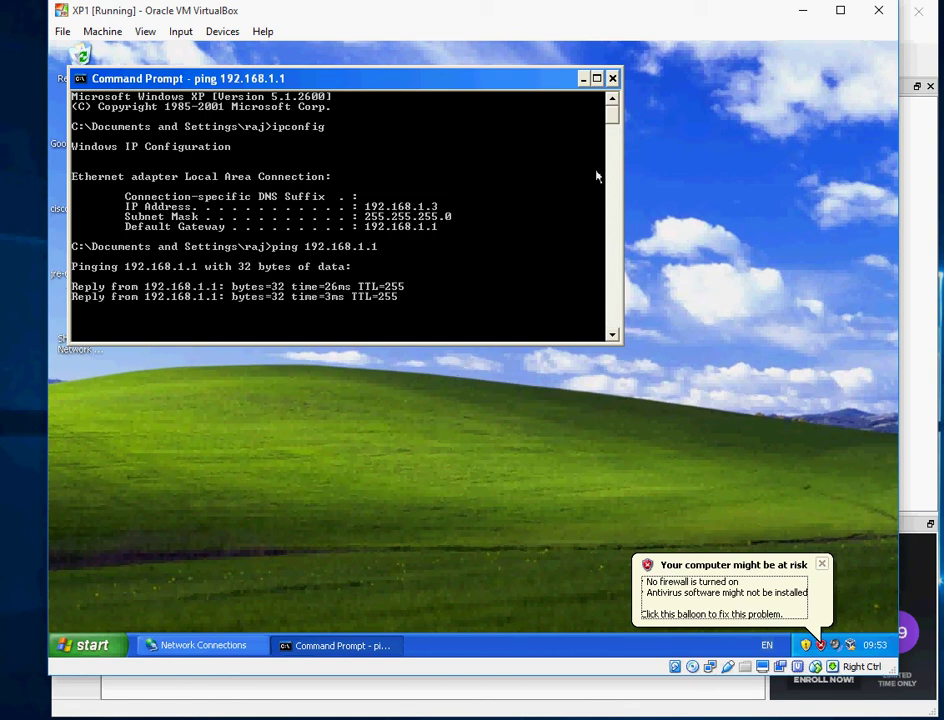
click(583, 79)
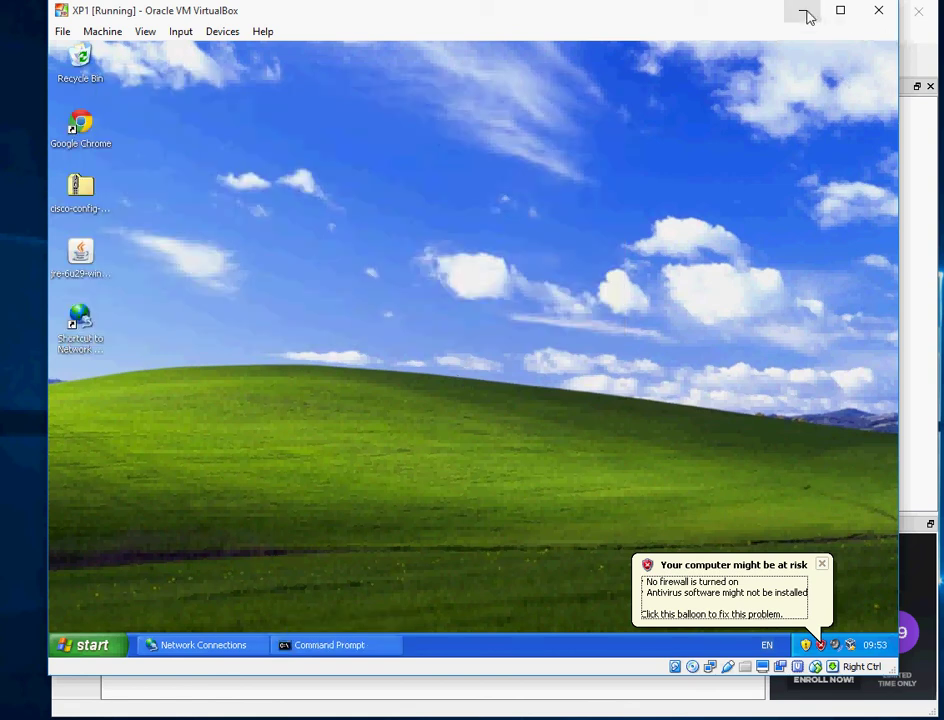
click(803, 11)
- Create a VirtualBox VM template in GNS3 Preferences using the XP2 virtual machine
click(733, 184)
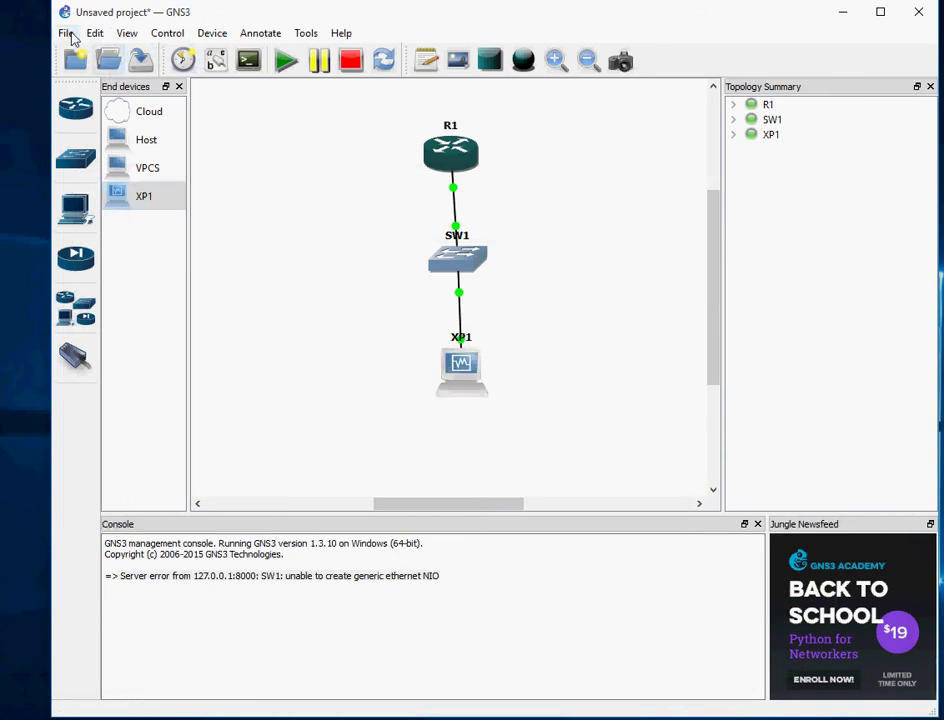
click(94, 33)
click(127, 98)
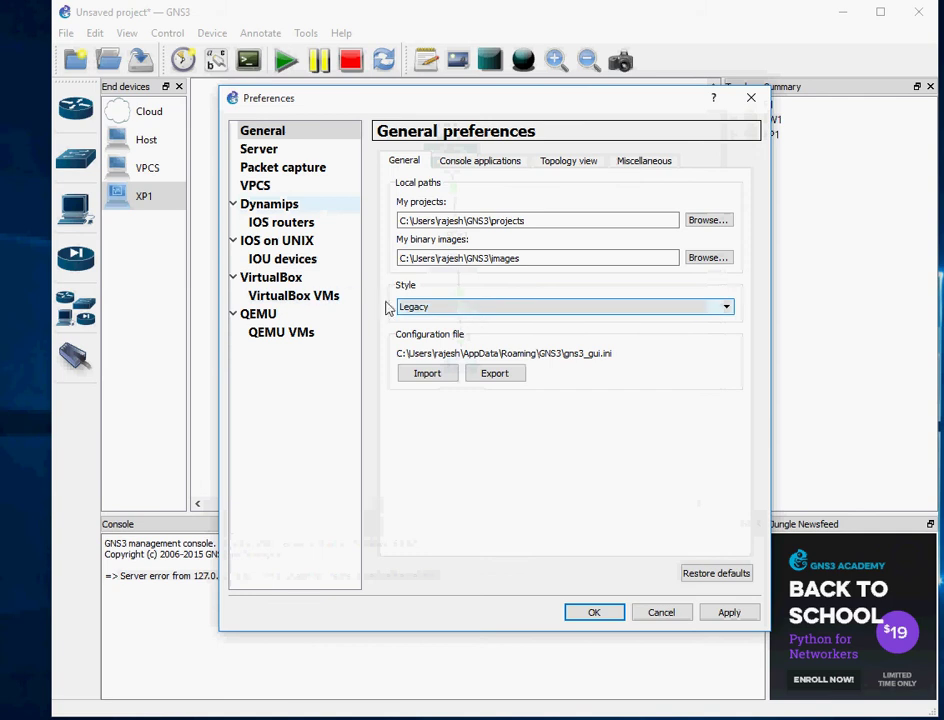
click(293, 295)
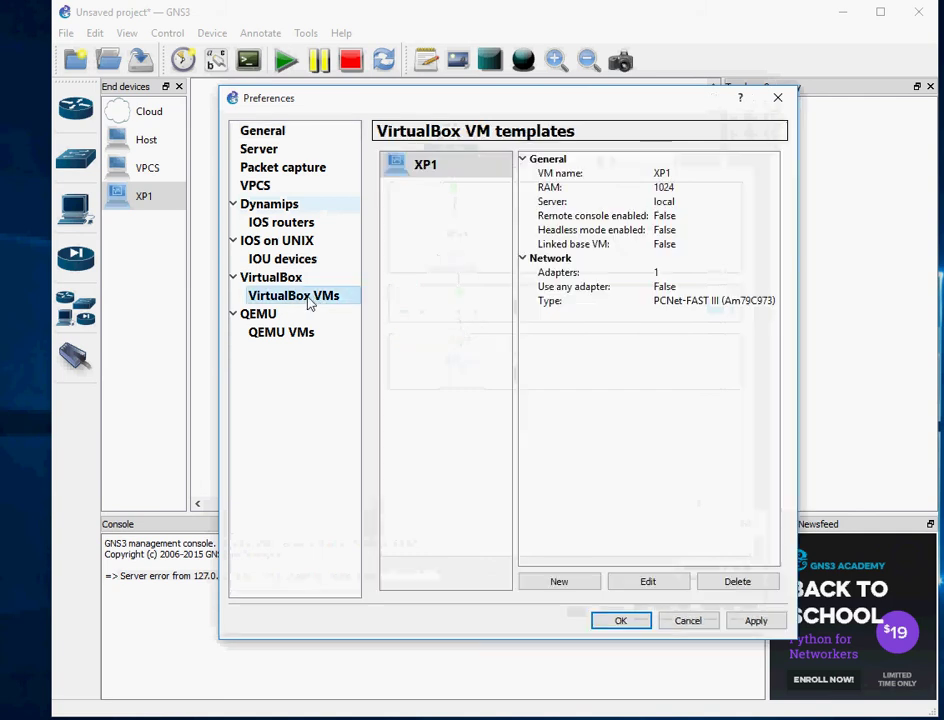
click(573, 589)
click(696, 302)
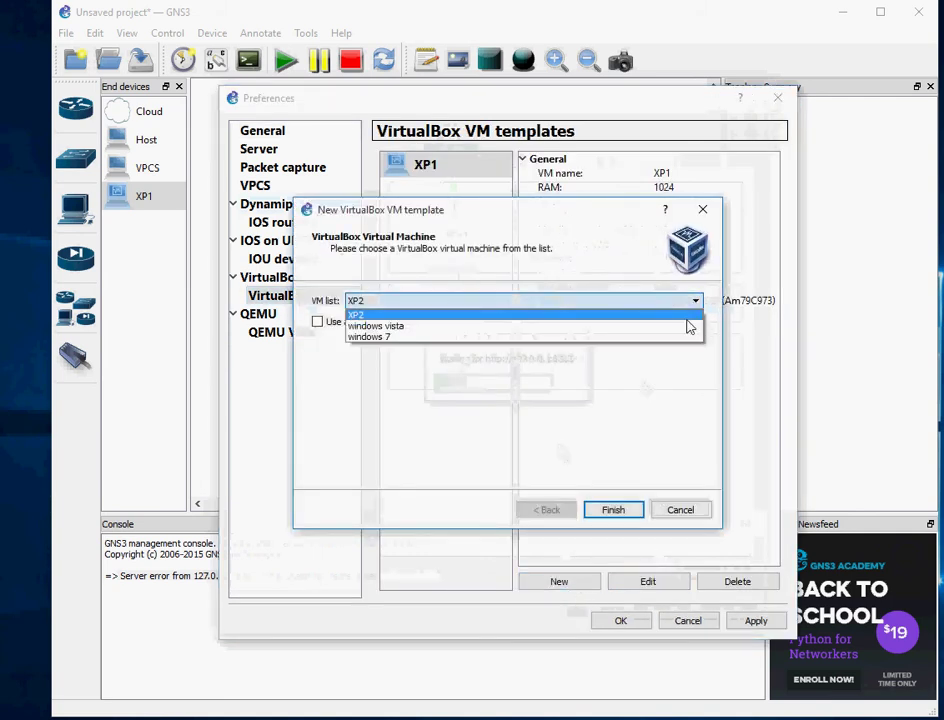
click(688, 316)
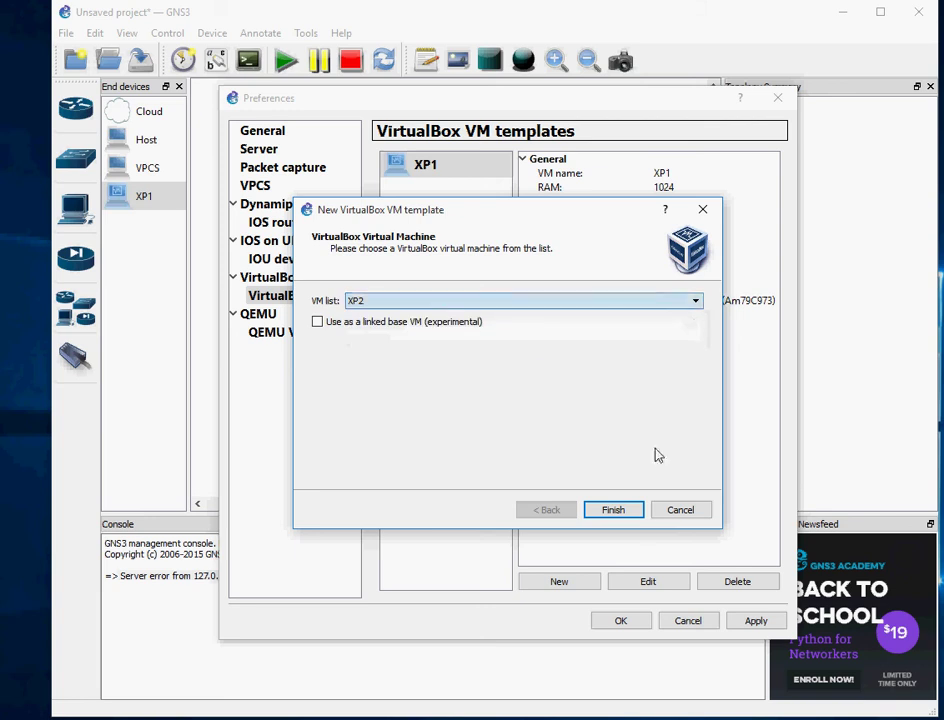
click(618, 514)
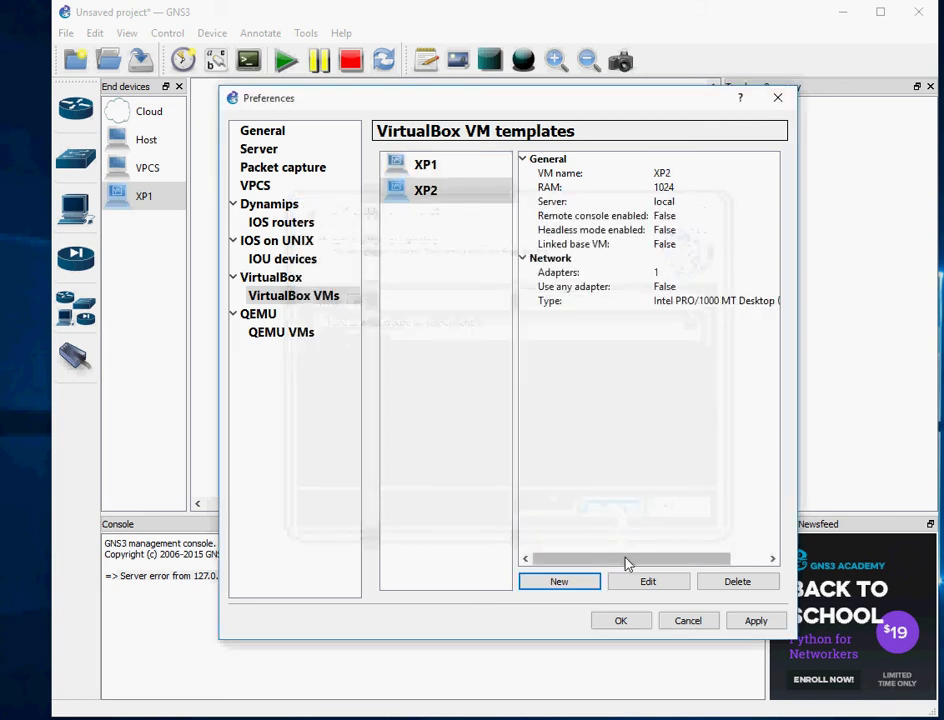
- Edit the XP2 template's network adapter type to PCnet-FAST III (Am79C973), matching XP1
click(648, 582)
click(393, 239)
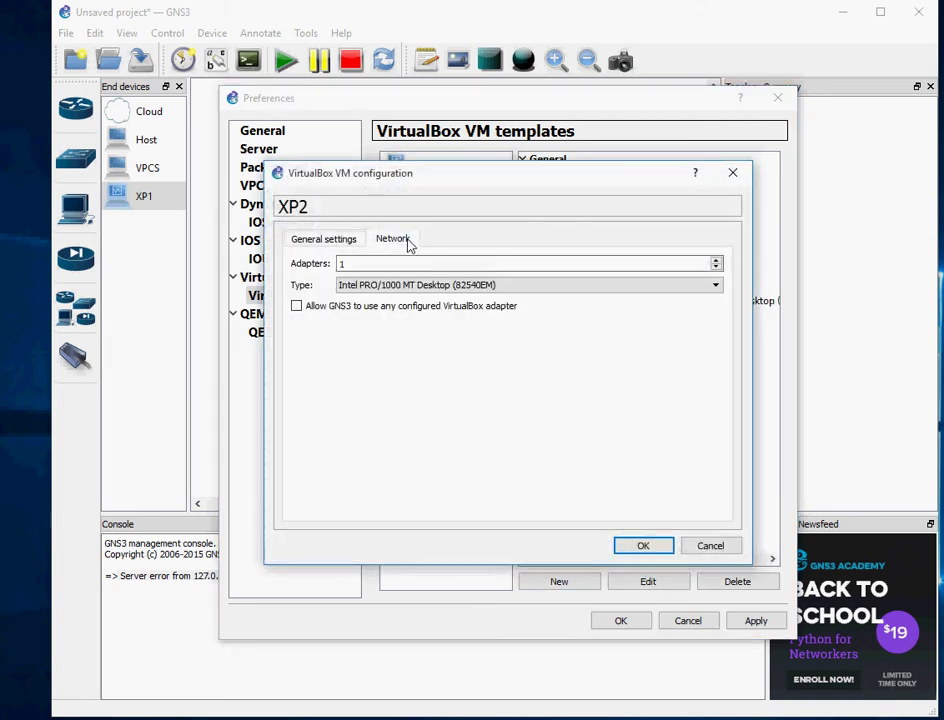
click(706, 288)
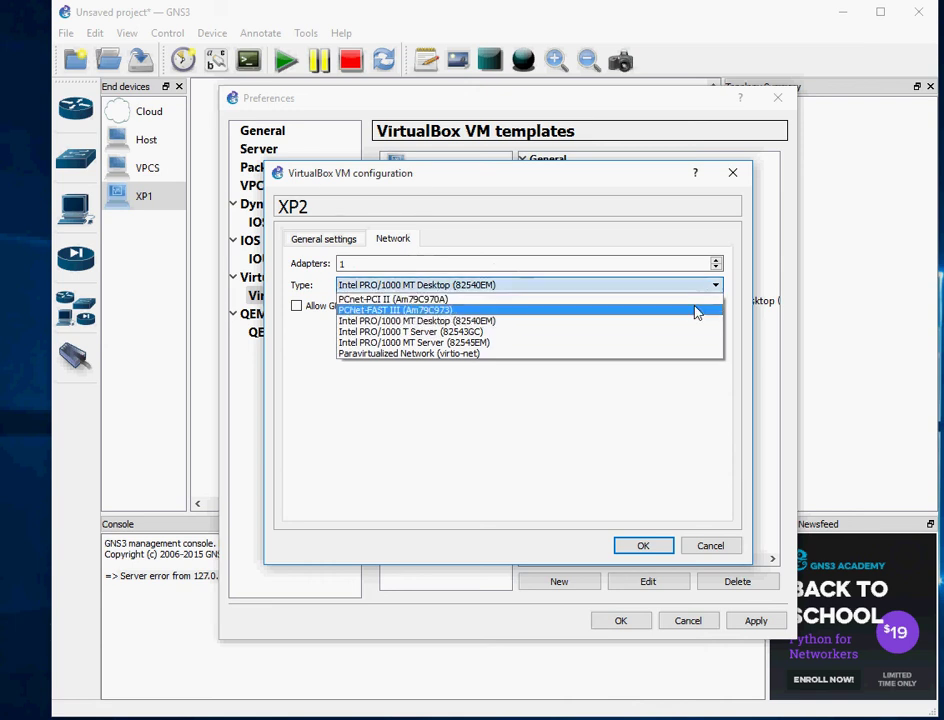
click(697, 311)
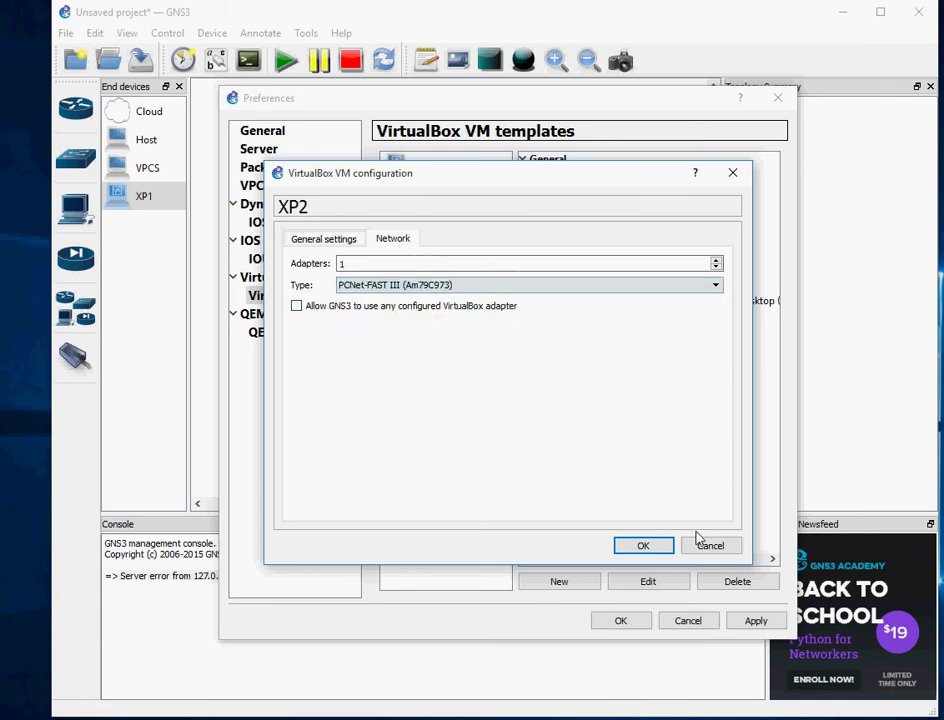
click(645, 547)
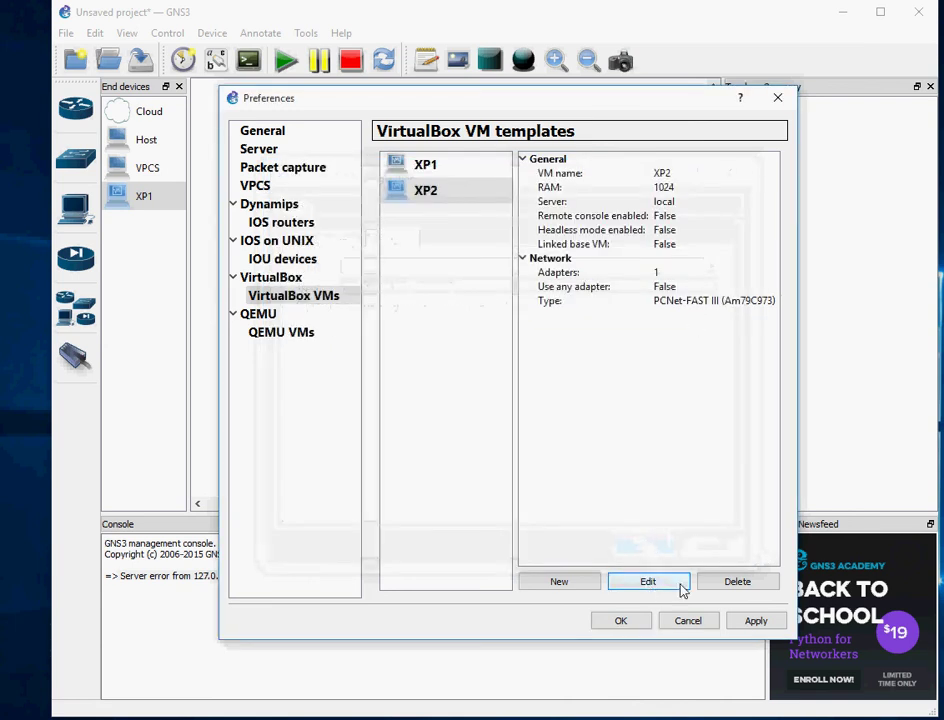
- Create windows vista and windows 7 VM templates, then apply and close Preferences
click(585, 585)
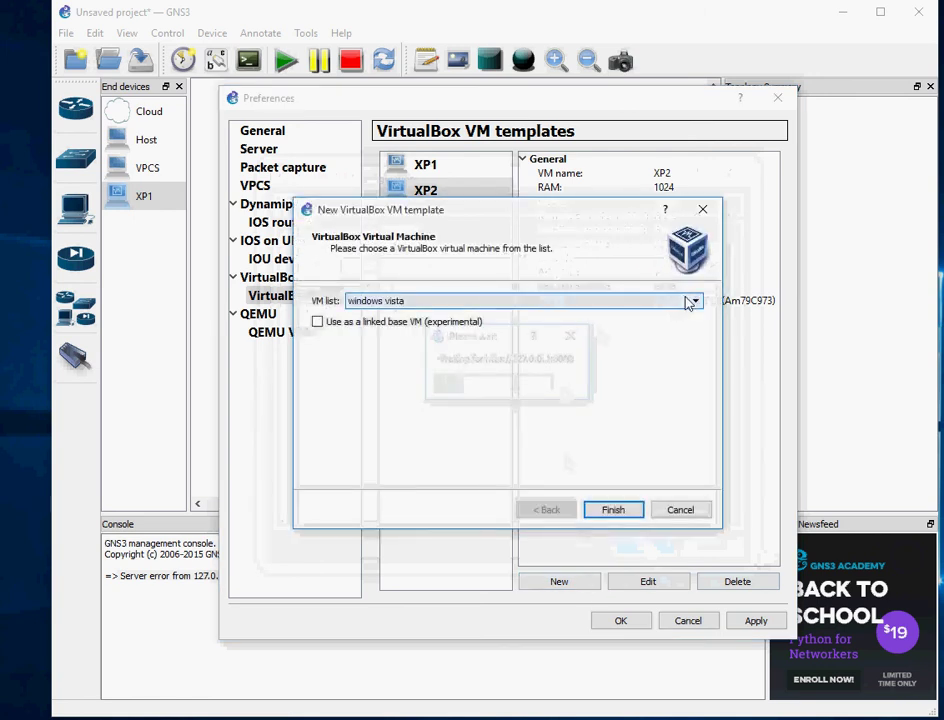
click(613, 509)
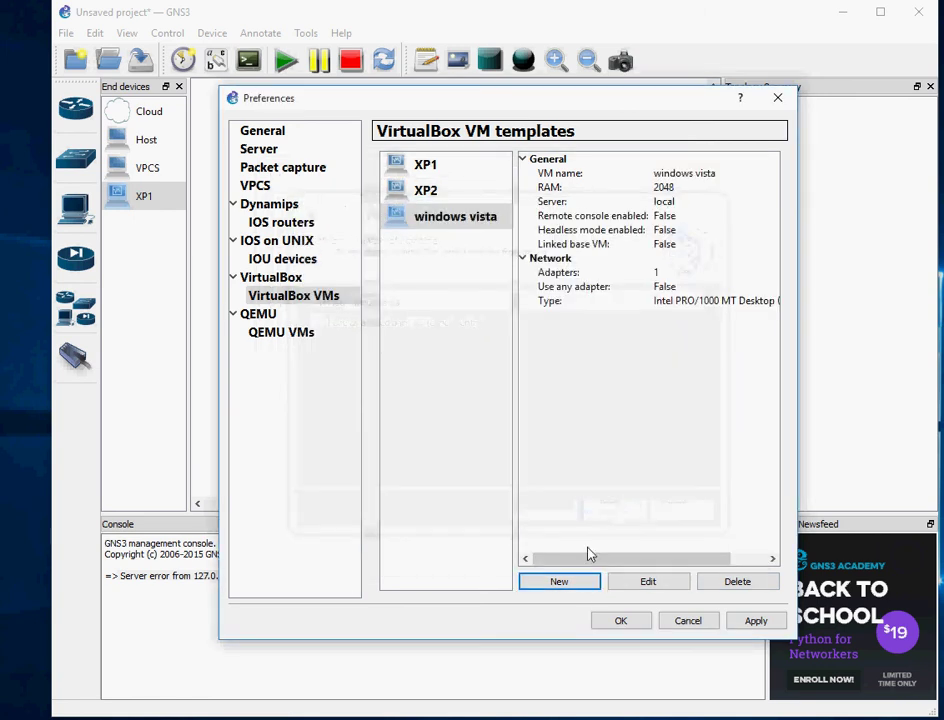
click(561, 588)
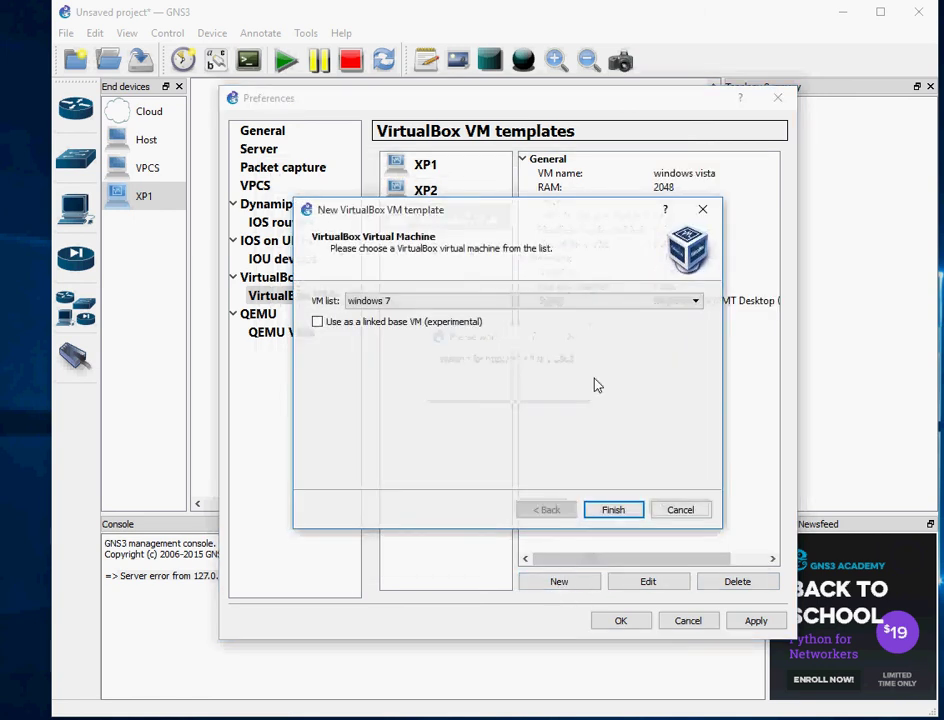
click(613, 509)
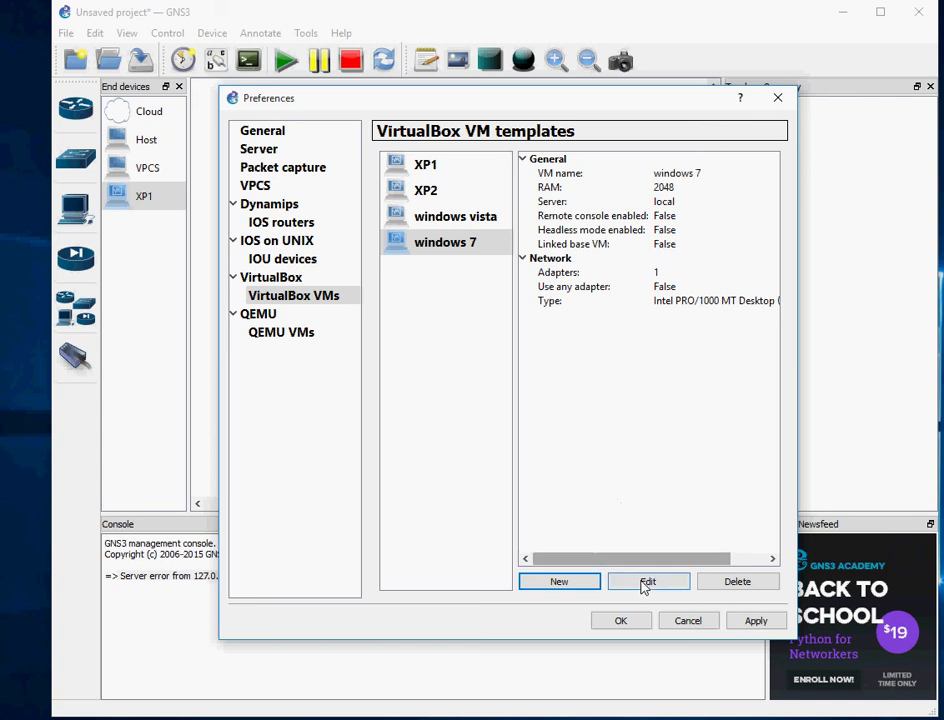
click(748, 622)
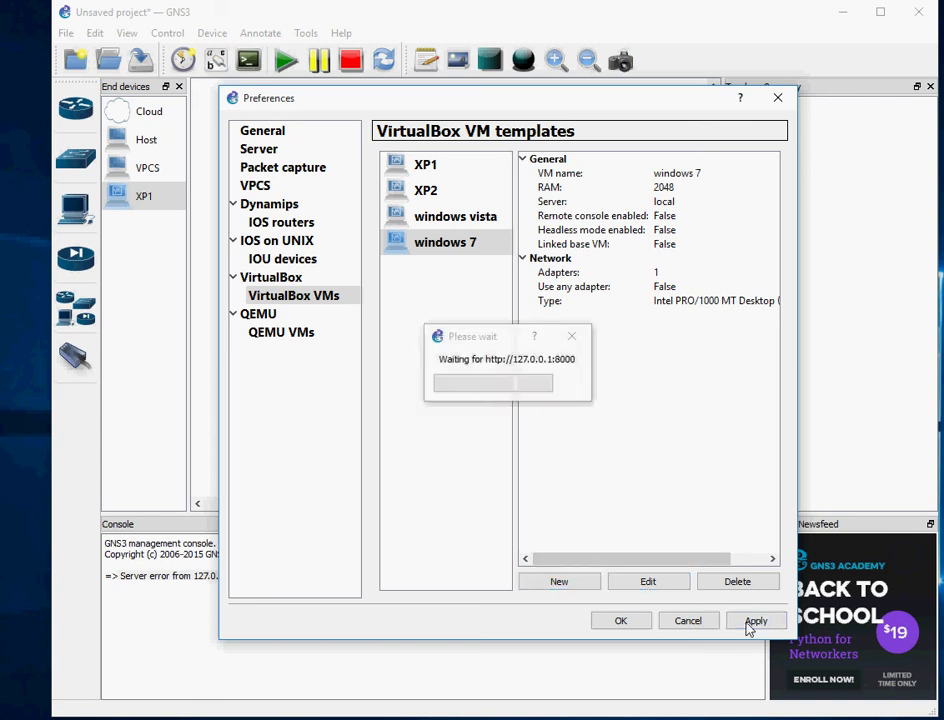
click(621, 621)
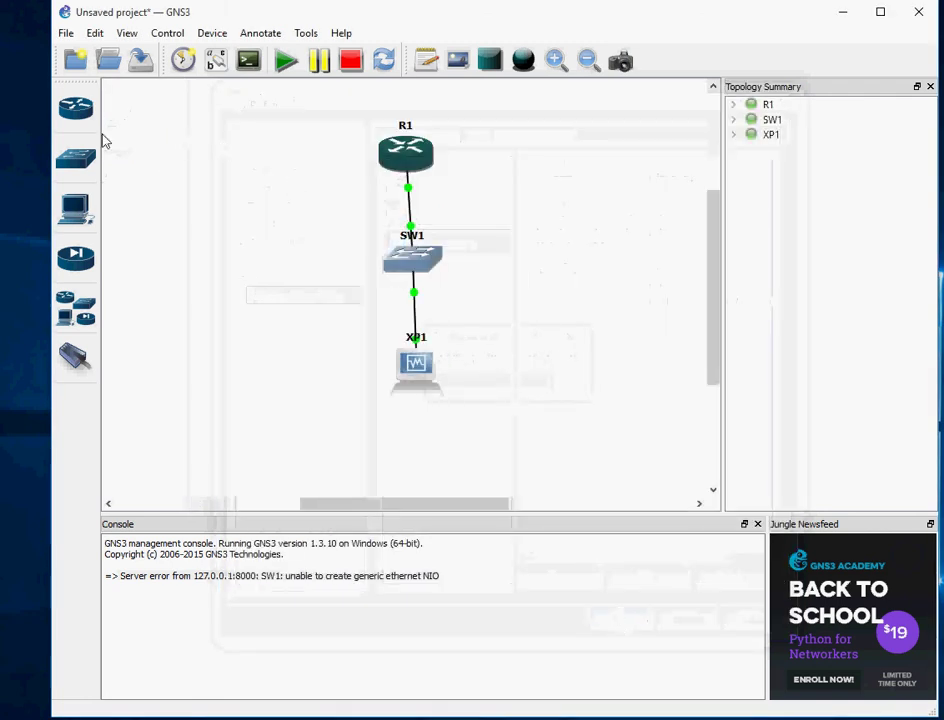
- Place a windows 7 node left of SW1 and link SW1 port 2 to its Ethernet0
click(76, 212)
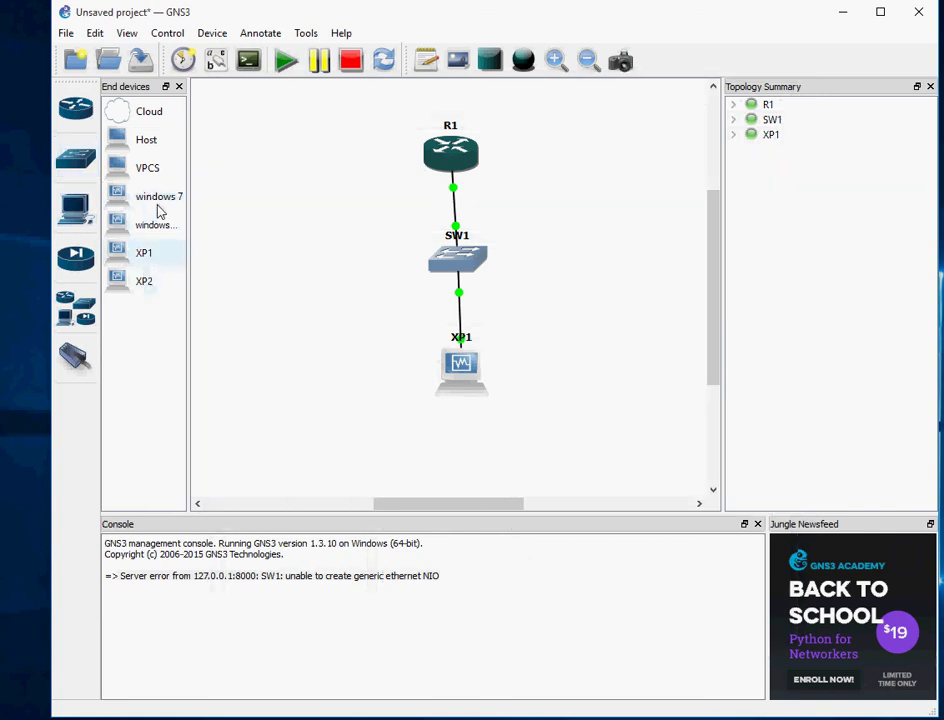
drag(152, 200, 313, 320)
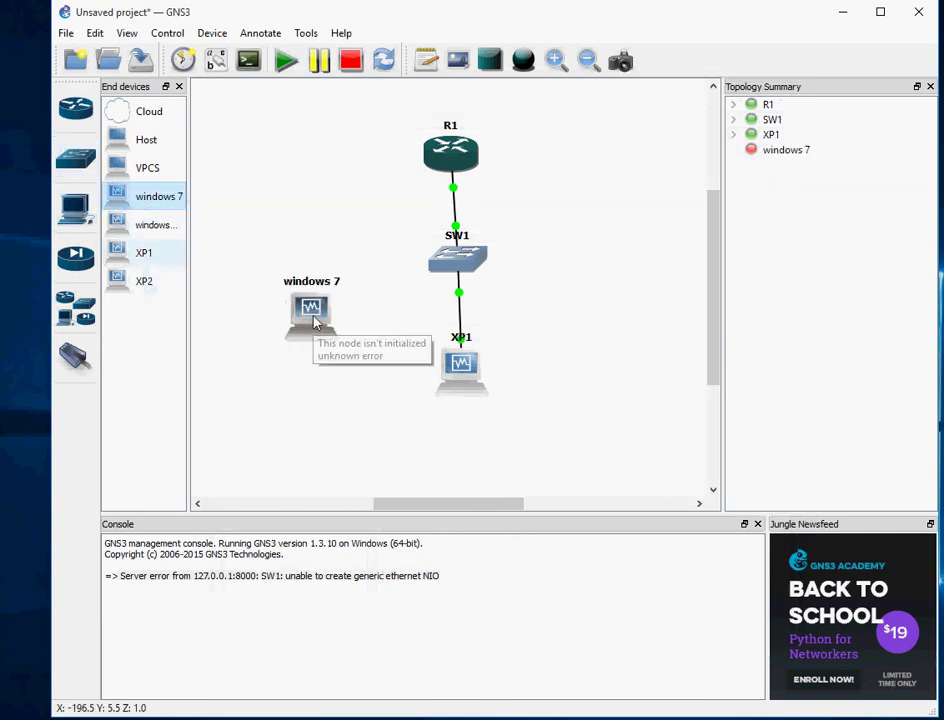
click(75, 355)
click(442, 261)
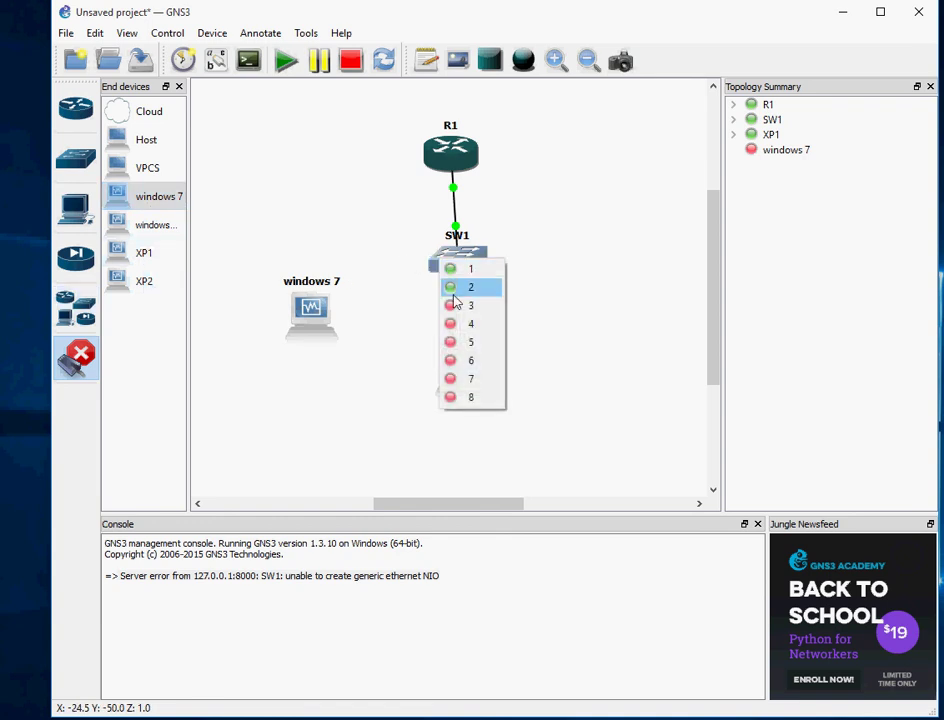
click(455, 288)
click(300, 305)
click(330, 314)
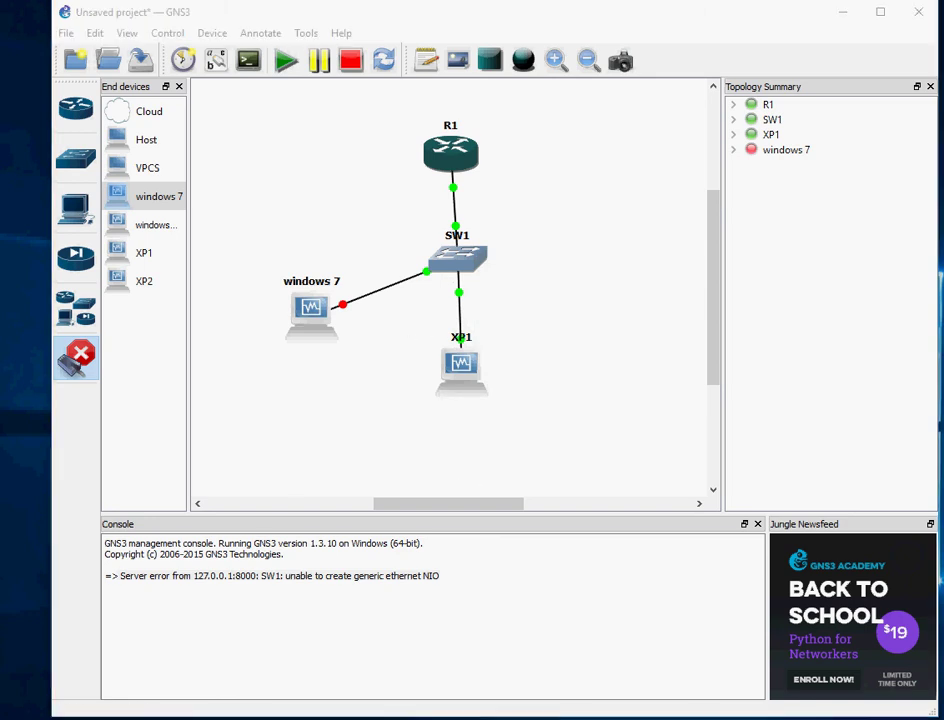
click(378, 688)
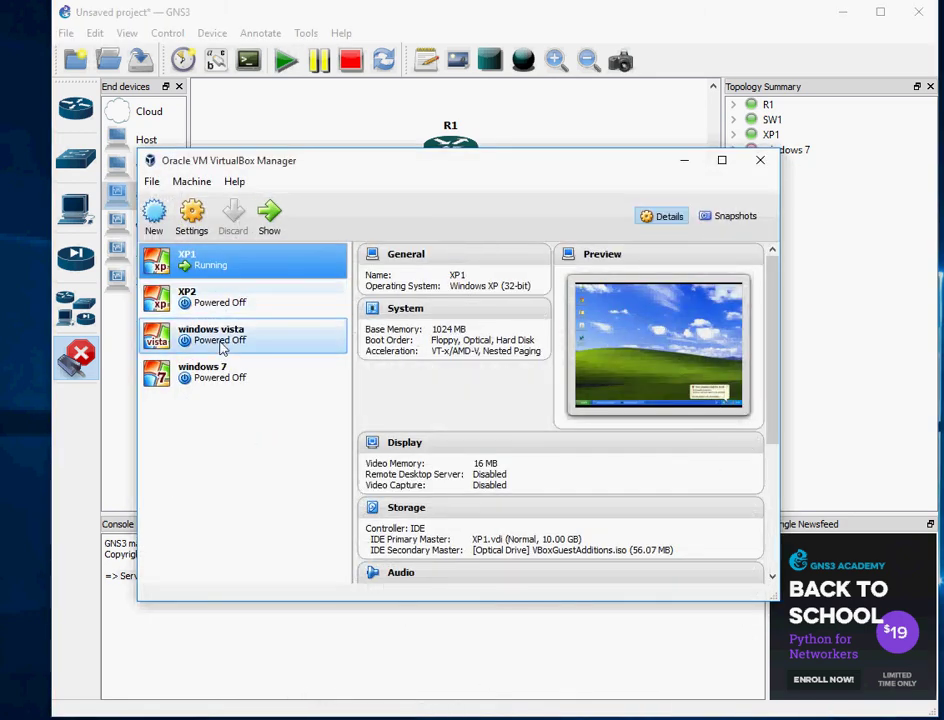
- Set the windows 7 VM's Adapter 1 to Not attached, then minimize VirtualBox Manager
click(212, 372)
click(191, 212)
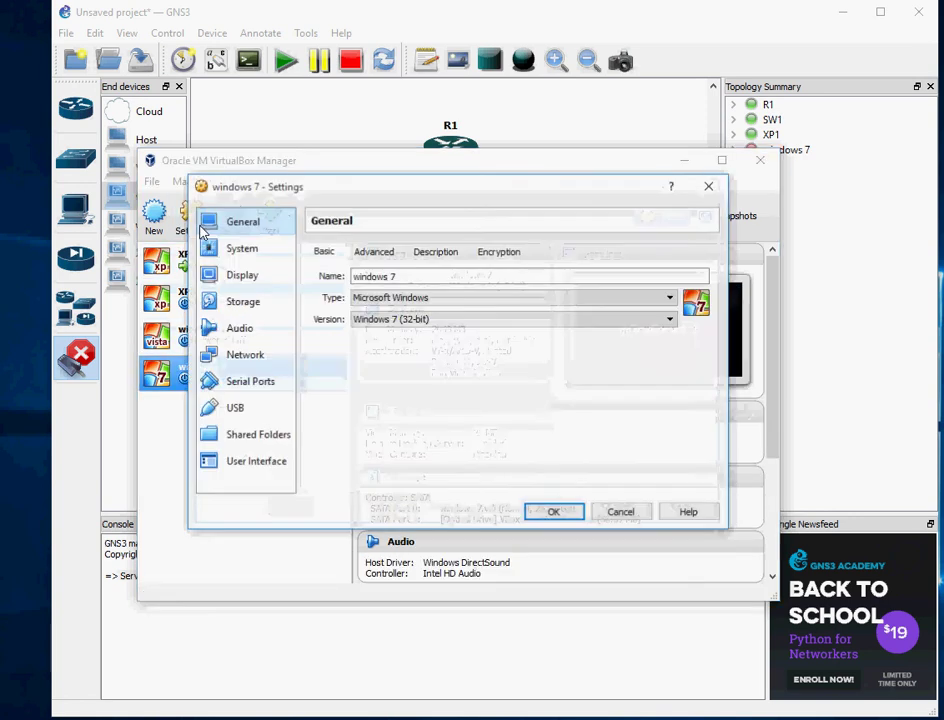
click(250, 358)
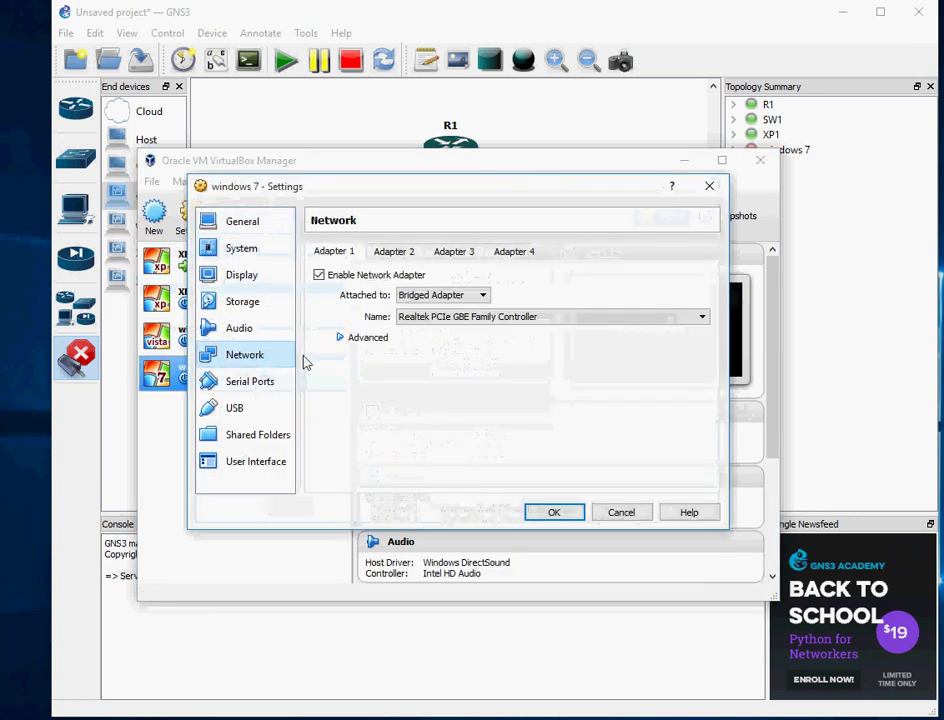
click(484, 297)
click(474, 310)
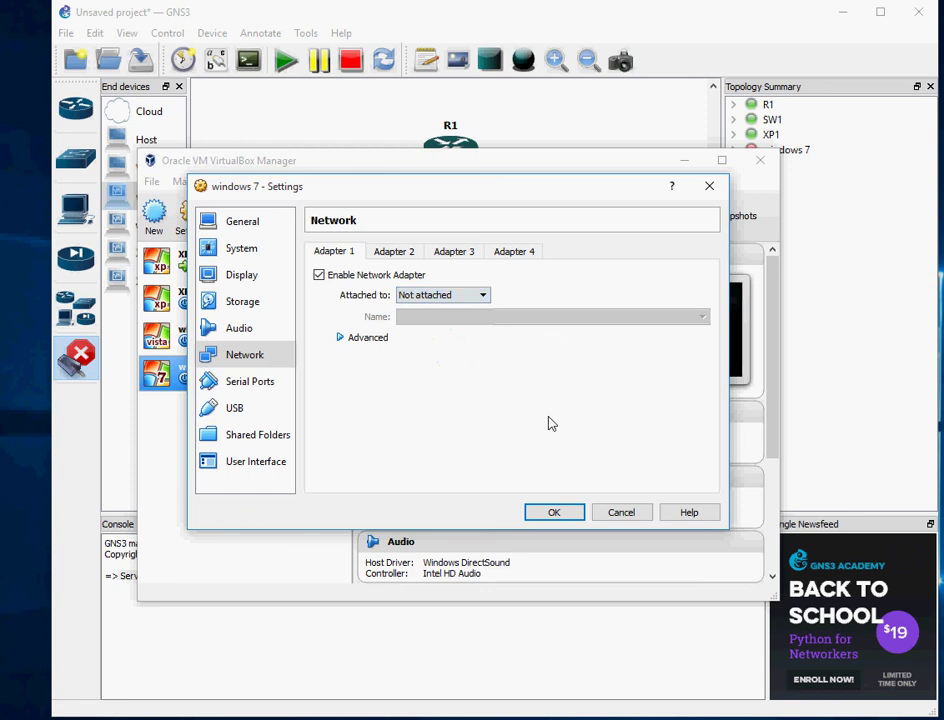
click(344, 339)
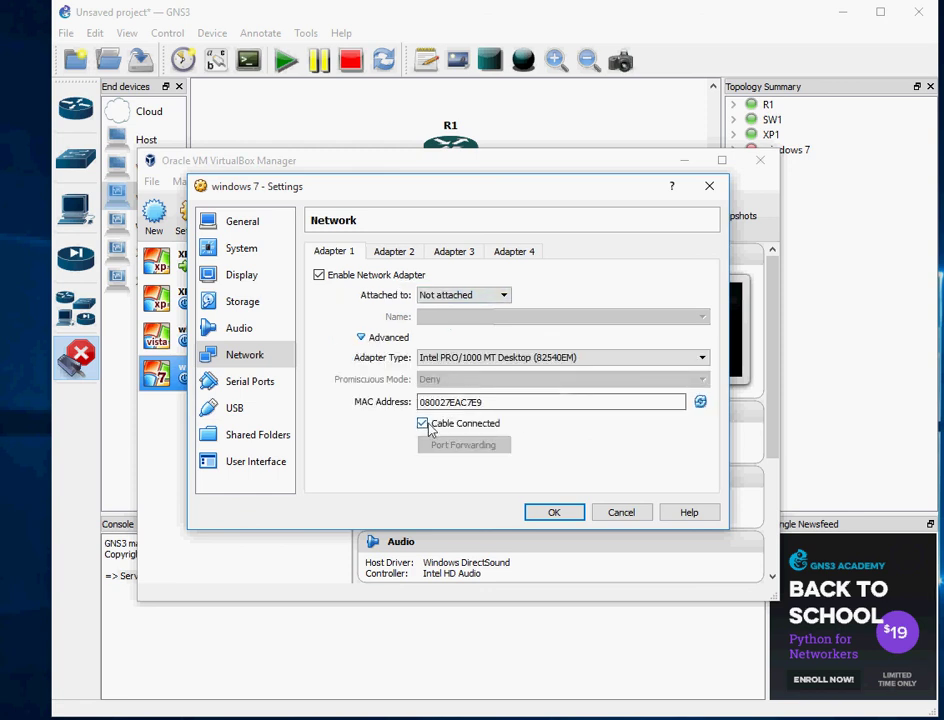
click(619, 513)
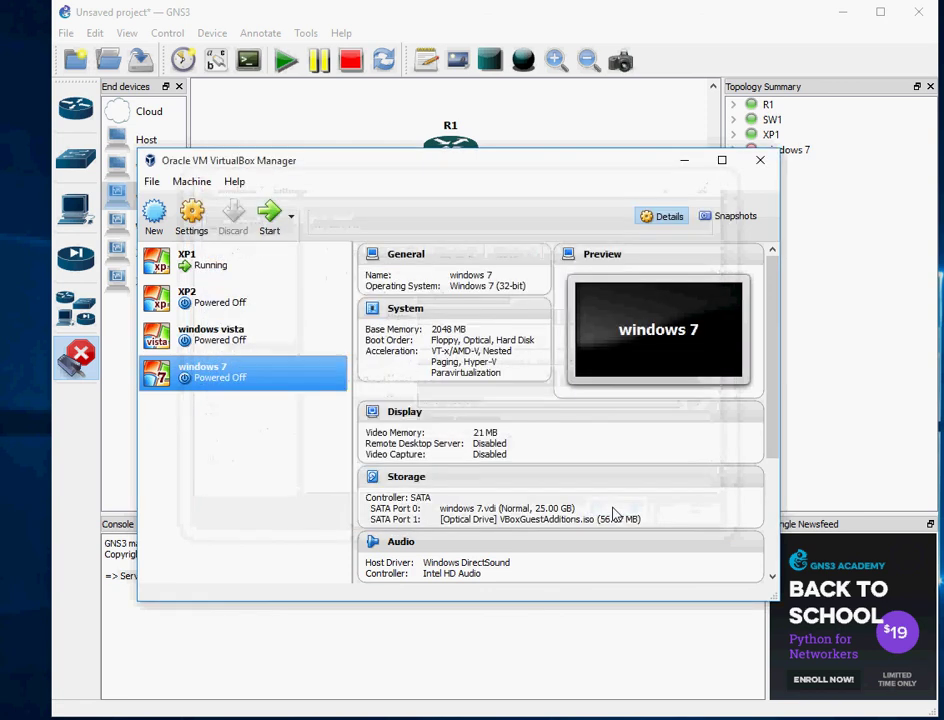
click(683, 160)
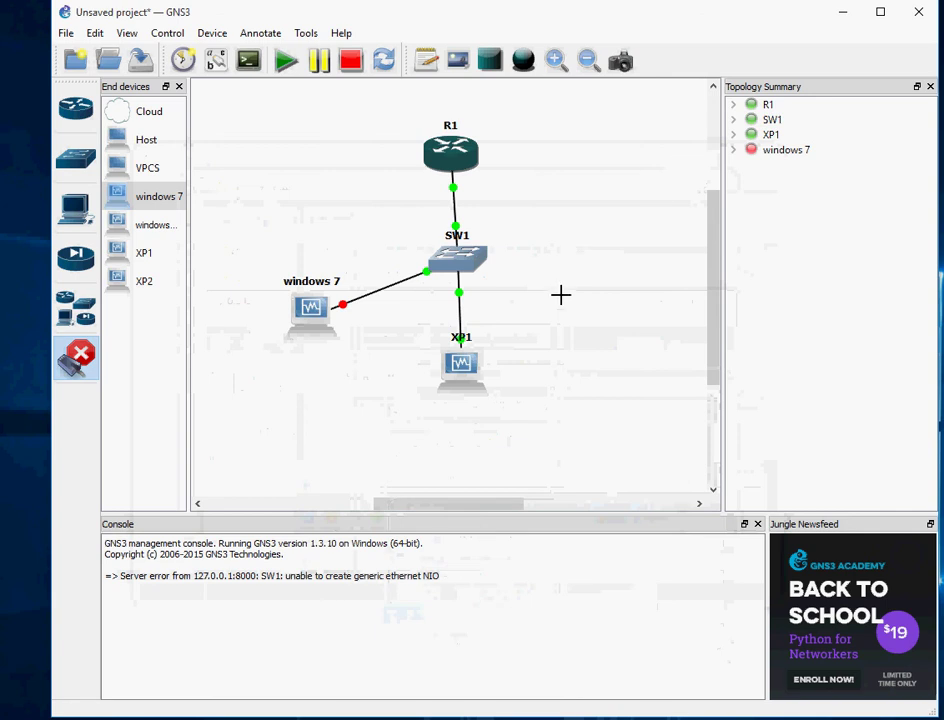